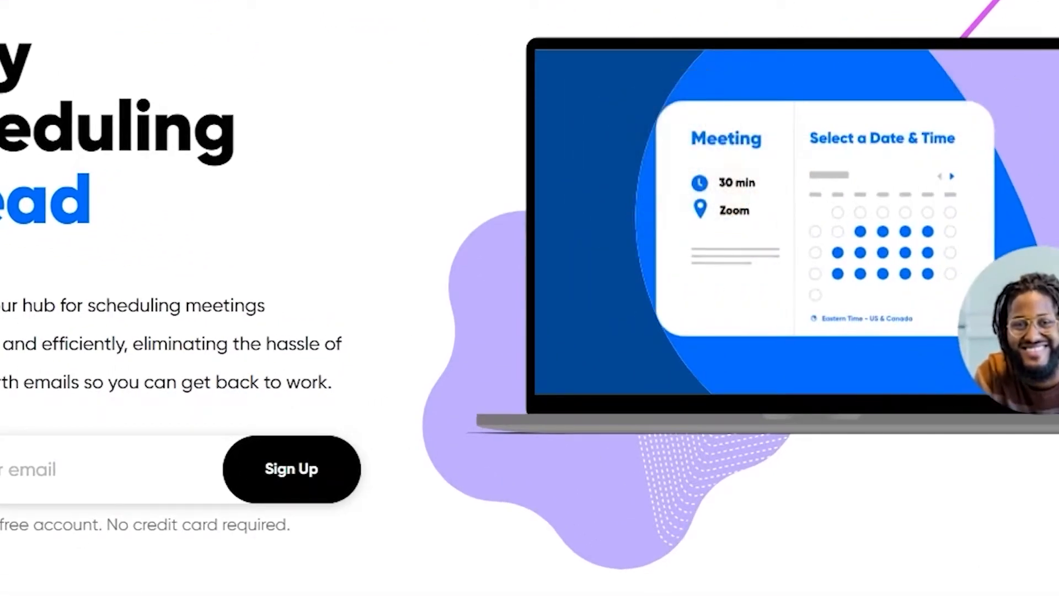
Get started with the account's email address and log in to Calendly with Google
{"action": "scroll", "coordinate": [529, 298], "scroll_direction": "down", "scroll_amount": 5}
{"action": "scroll", "coordinate": [529, 298], "scroll_direction": "up", "scroll_amount": 5}
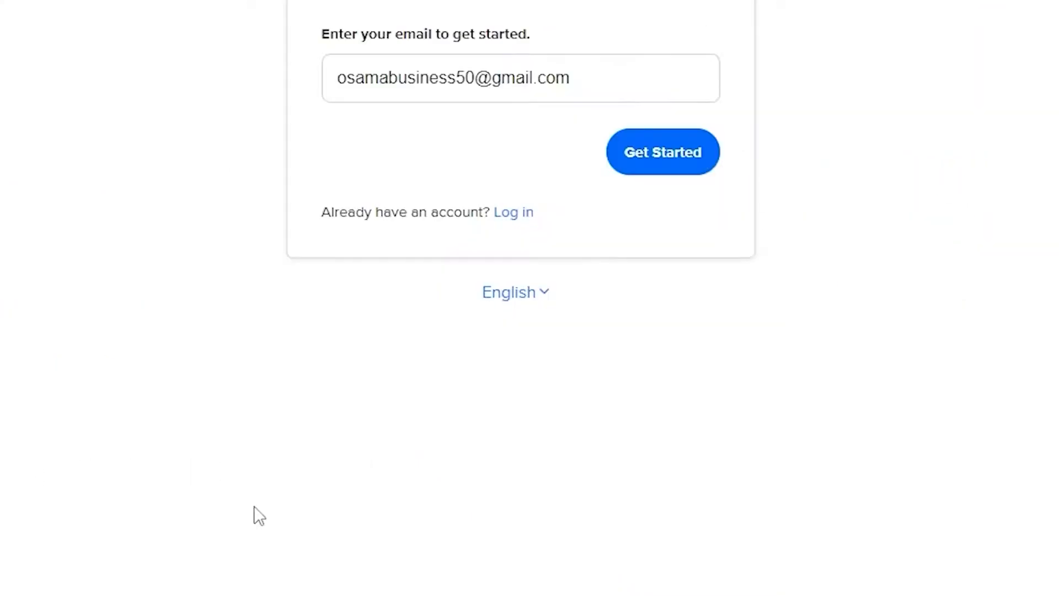
{"action": "left_click", "coordinate": [664, 159]}
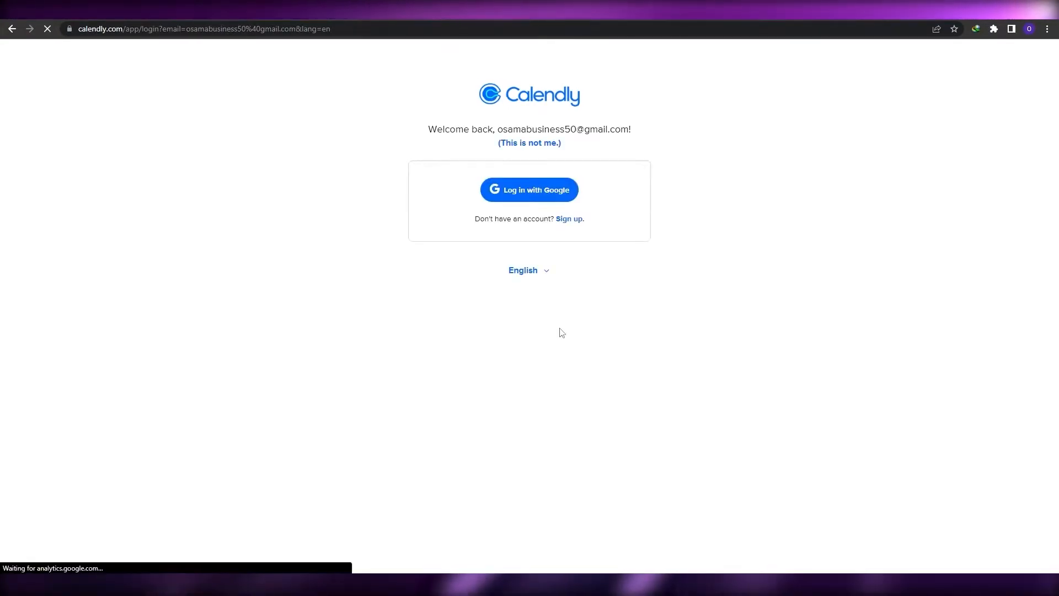
{"action": "left_click", "coordinate": [528, 192]}
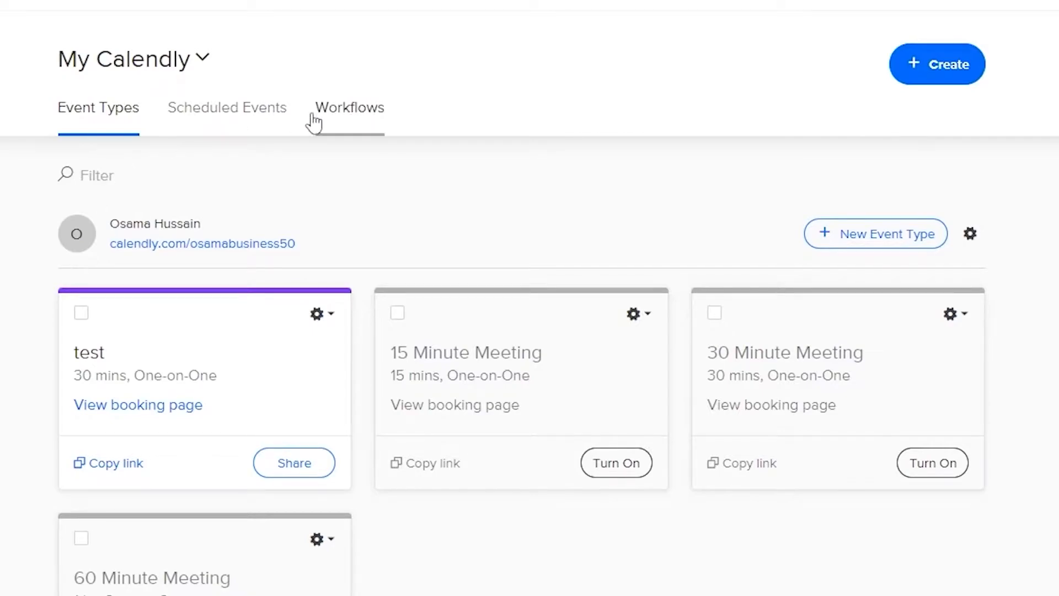
Look at the Scheduled Events and Workflows sections and return to Event Types
{"action": "left_click", "coordinate": [272, 118]}
{"action": "left_click", "coordinate": [349, 120]}
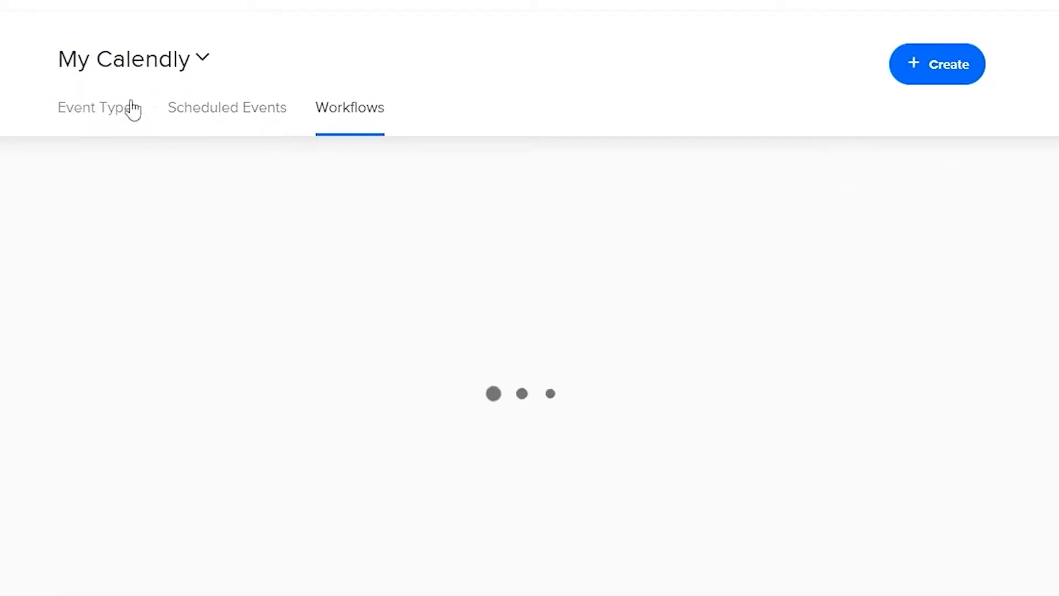
{"action": "left_click", "coordinate": [106, 128]}
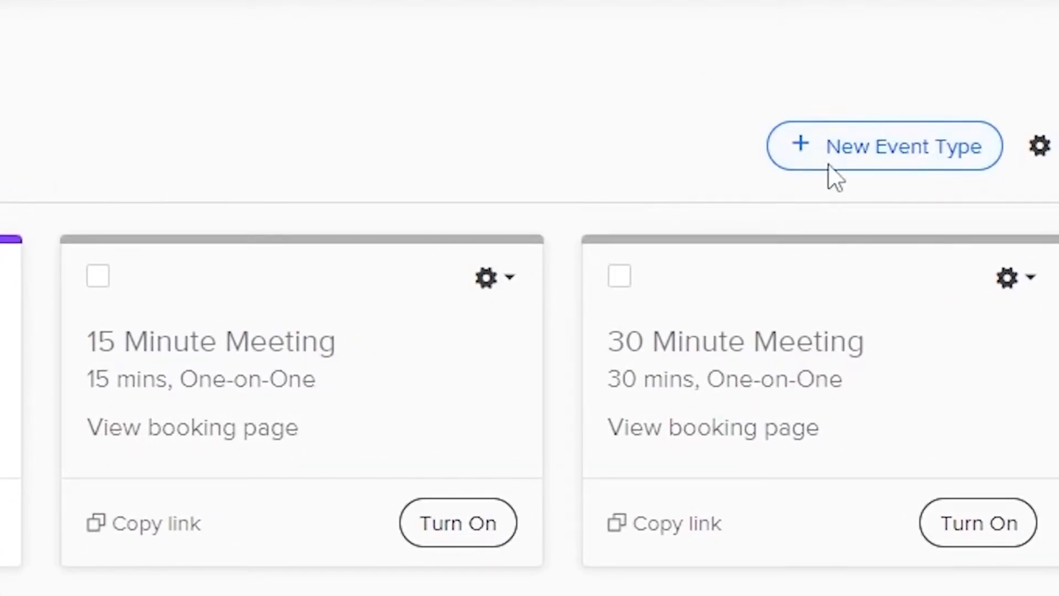
Start a new One-on-One event type and look through its details form
{"action": "left_click", "coordinate": [866, 165]}
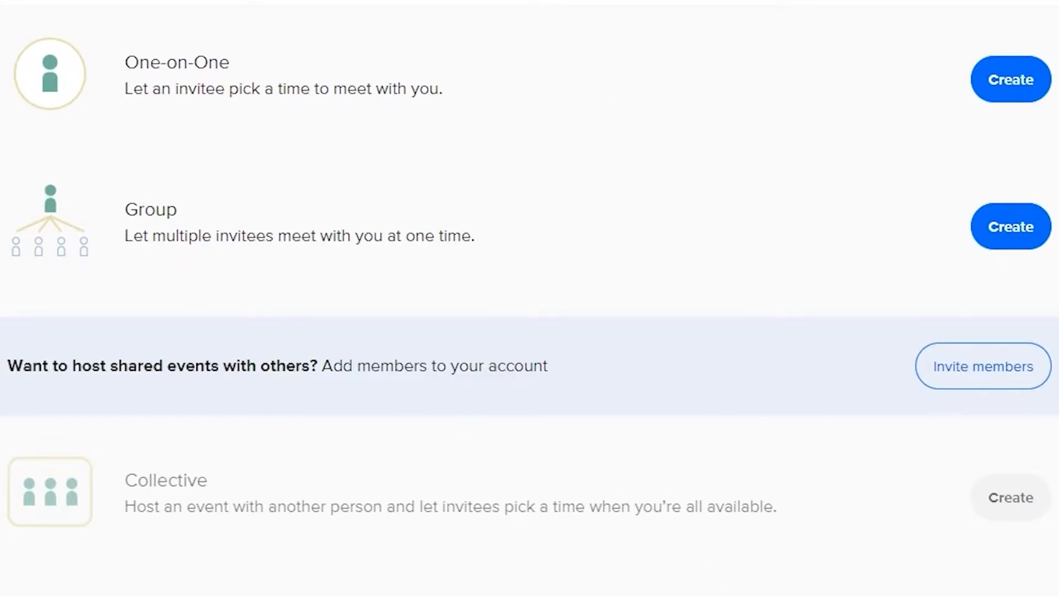
{"action": "left_click", "coordinate": [1006, 83]}
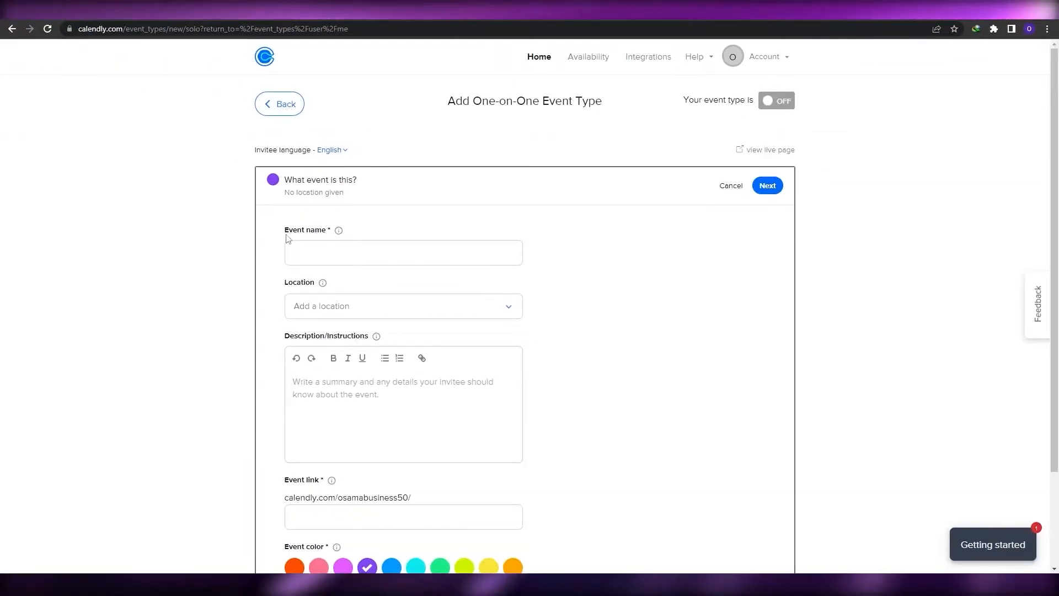
{"action": "scroll", "coordinate": [288, 237], "scroll_direction": "down", "scroll_amount": 1}
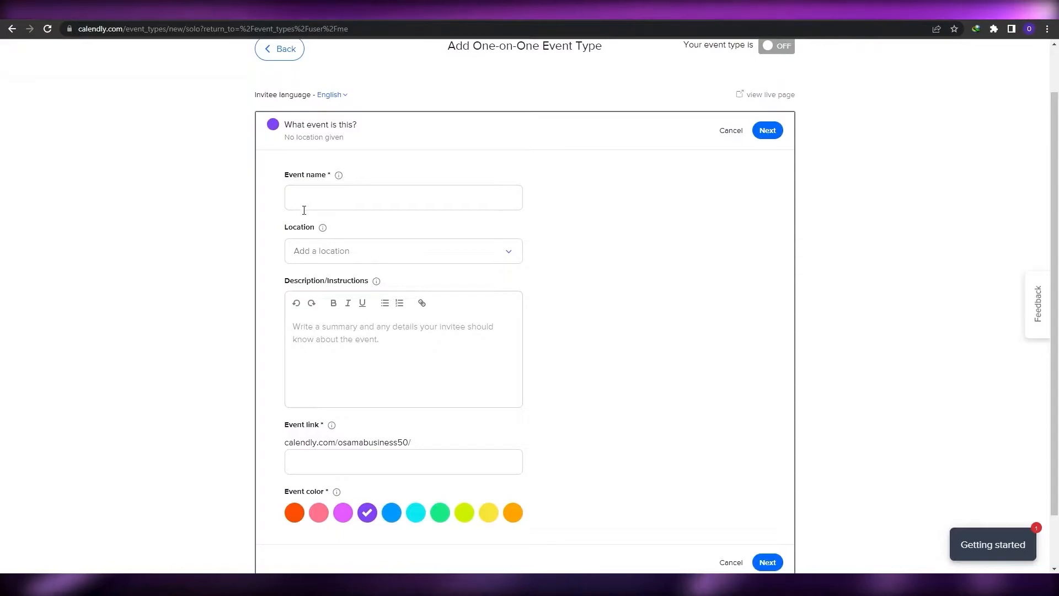
{"action": "scroll", "coordinate": [333, 320], "scroll_direction": "down", "scroll_amount": 1}
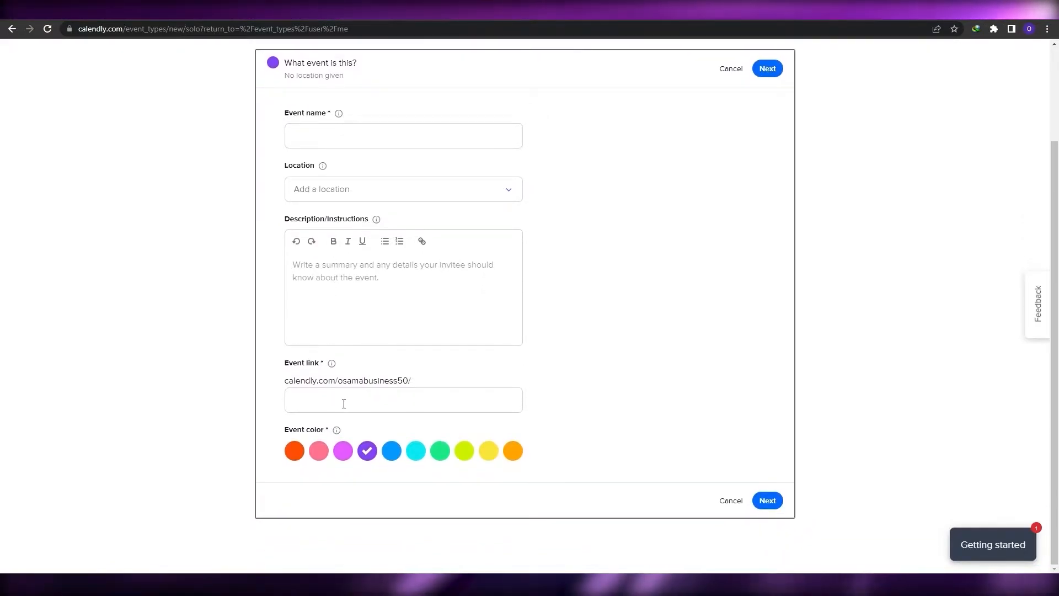
{"action": "scroll", "coordinate": [353, 399], "scroll_direction": "up", "scroll_amount": 2}
Name the event "Meeting with the company manager" and set its location to Zoom
{"action": "left_click", "coordinate": [320, 245]}
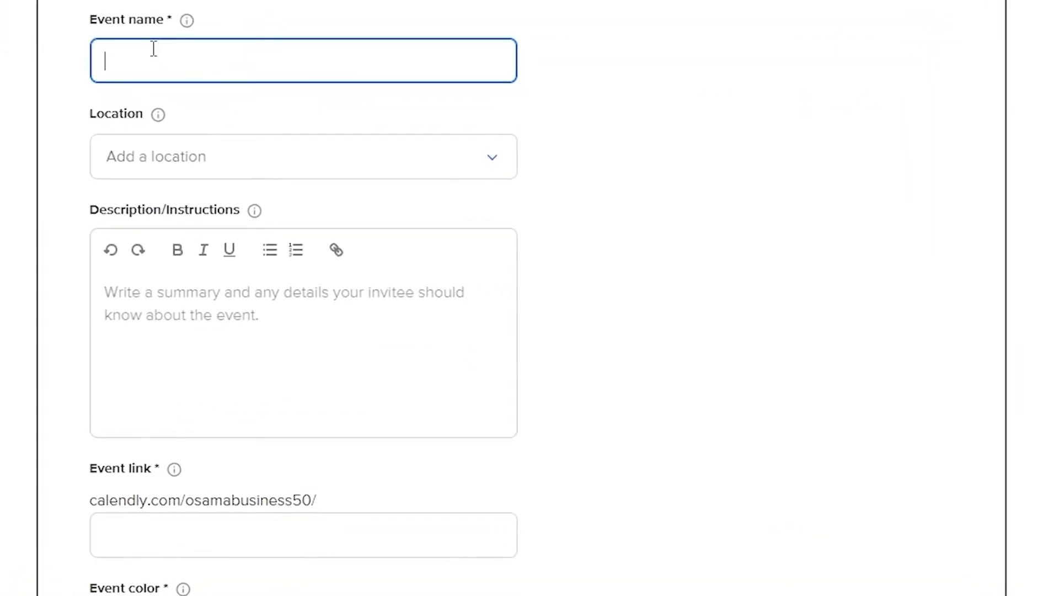
{"action": "type", "text": "Me"}
{"action": "type", "text": "eting with the company manager"}
{"action": "left_click", "coordinate": [250, 160]}
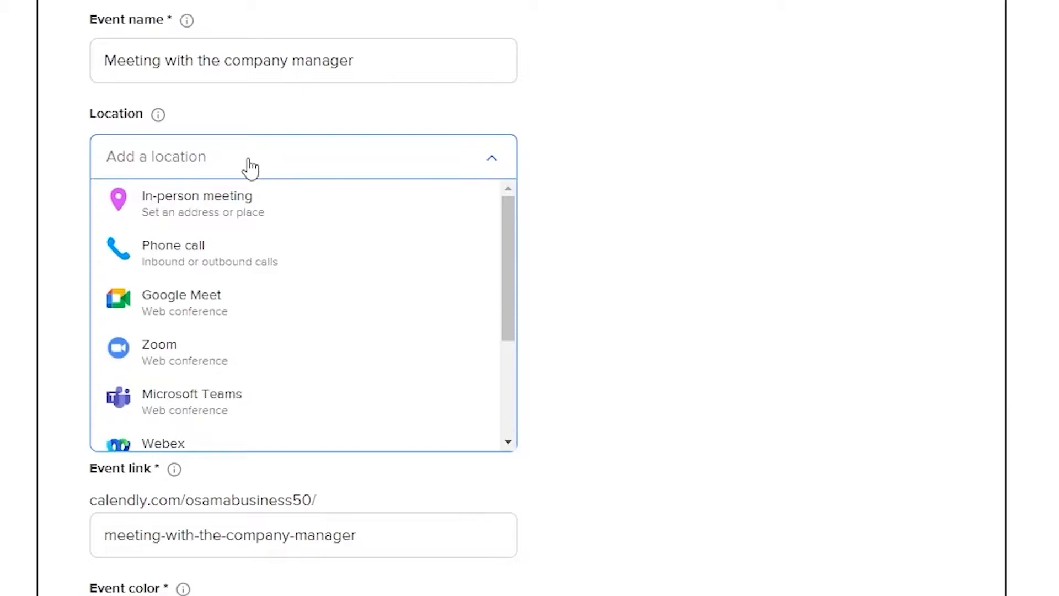
{"action": "scroll", "coordinate": [159, 331], "scroll_direction": "down", "scroll_amount": 2}
{"action": "left_click", "coordinate": [175, 272]}
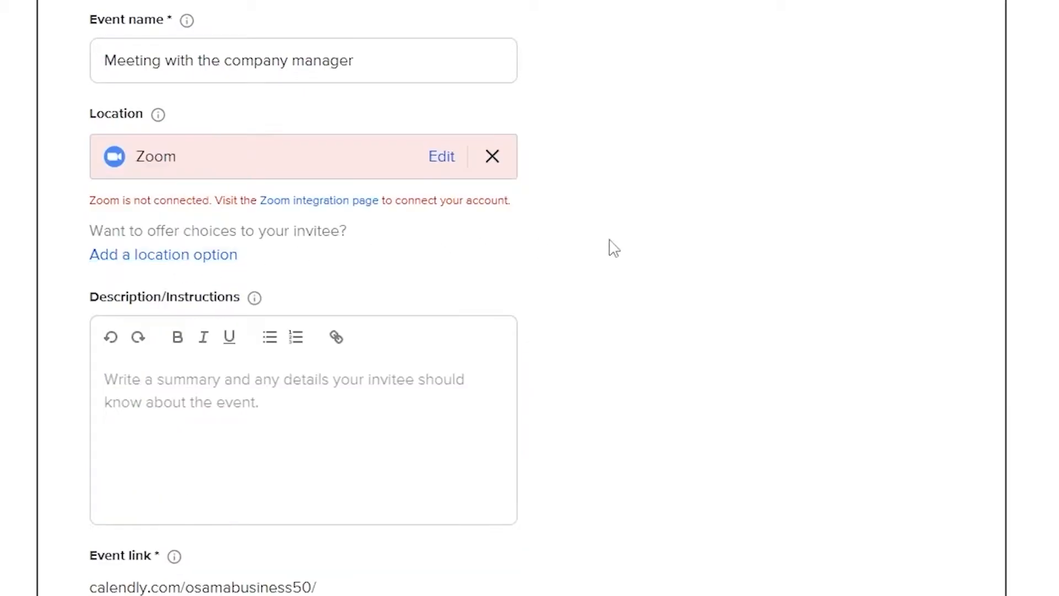
Go to the Zoom integration page and start connecting the Zoom account
{"action": "scroll", "coordinate": [609, 243], "scroll_direction": "down", "scroll_amount": 2}
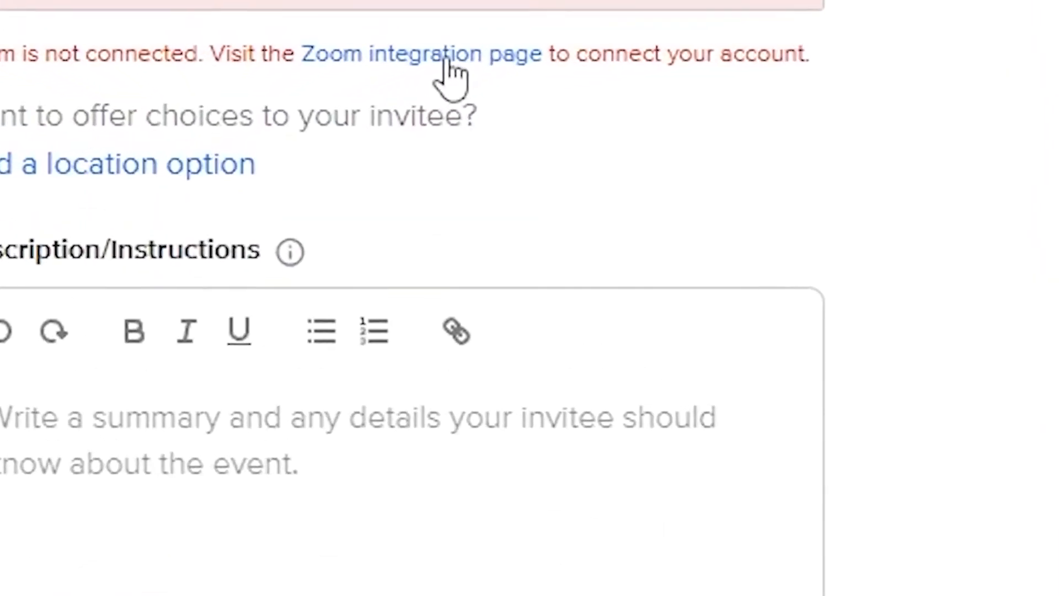
{"action": "left_click", "coordinate": [448, 61]}
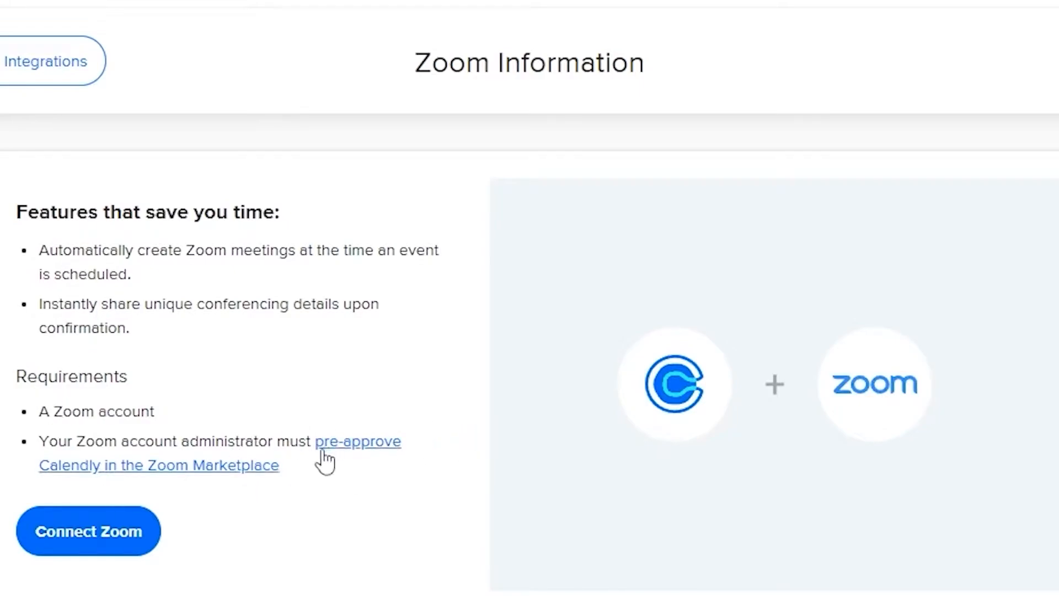
{"action": "left_click", "coordinate": [124, 548]}
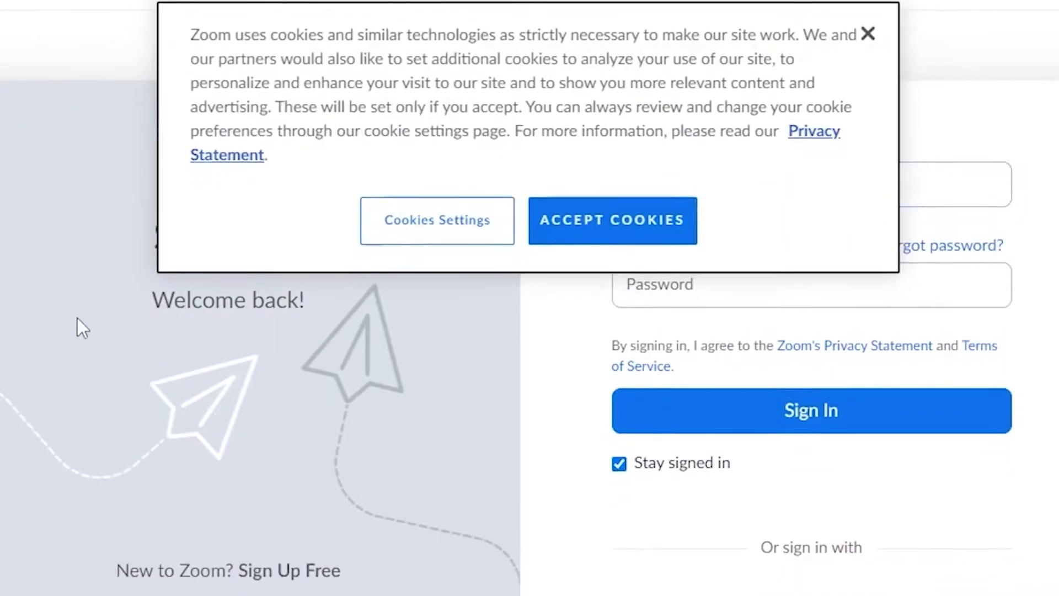
Sign in to Zoom with the account email and password and authorize the Calendly for Zoom app
{"action": "left_click", "coordinate": [610, 220]}
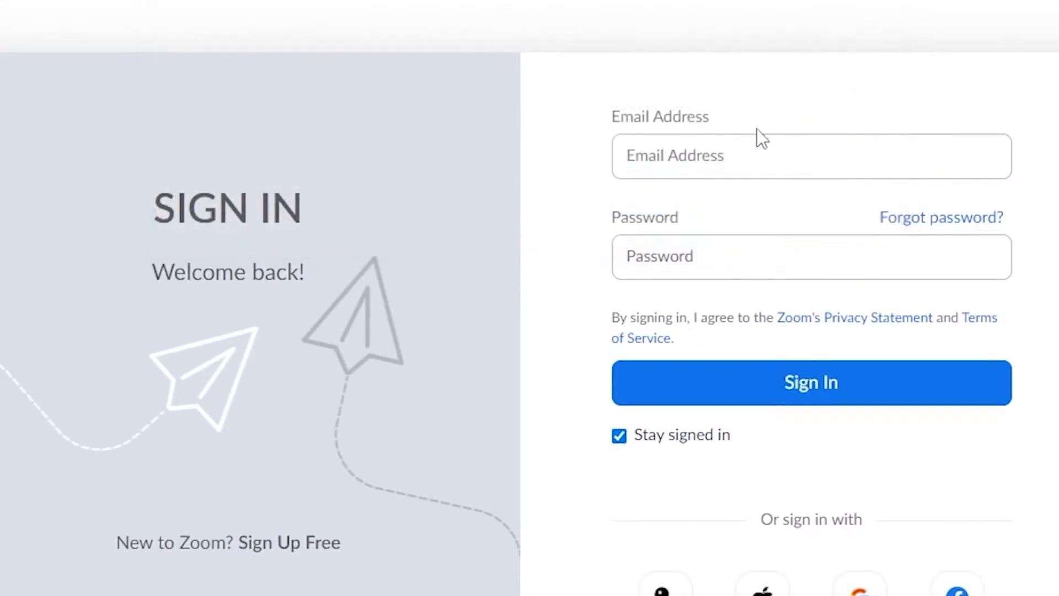
{"action": "left_click", "coordinate": [729, 157]}
{"action": "left_click", "coordinate": [778, 220]}
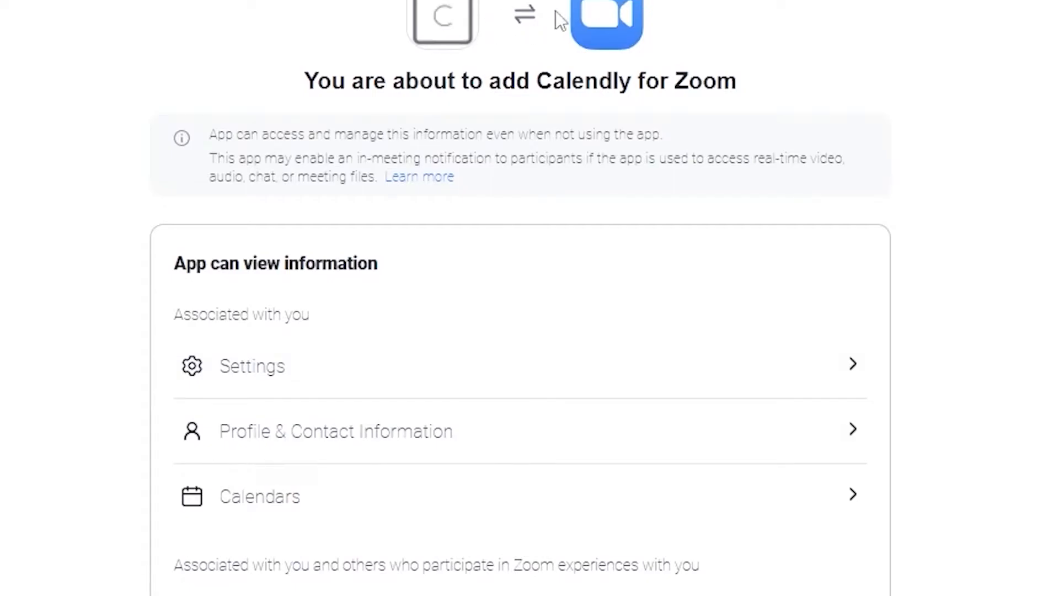
{"action": "scroll", "coordinate": [276, 374], "scroll_direction": "down", "scroll_amount": 2}
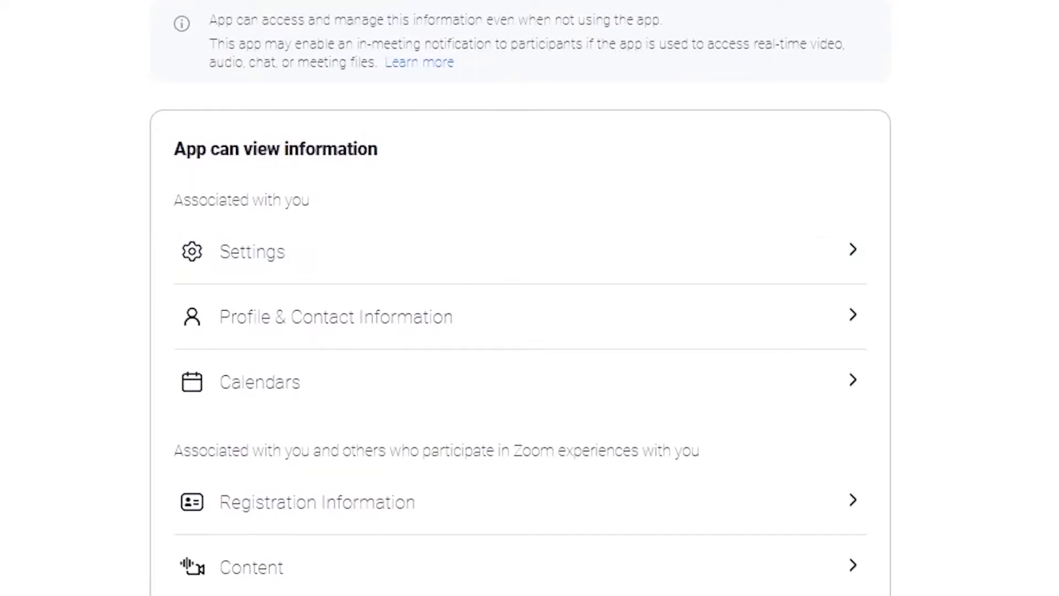
{"action": "scroll", "coordinate": [356, 381], "scroll_direction": "down", "scroll_amount": 6}
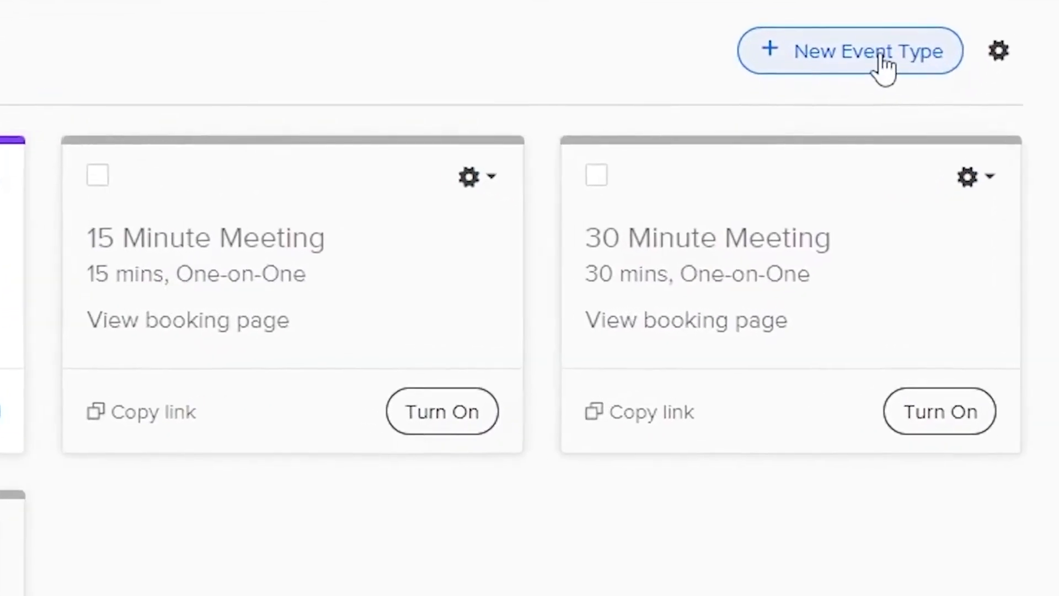
Create a new One-on-One event type named "Meeting with the Manger" with Zoom as its location
{"action": "left_click", "coordinate": [882, 29]}
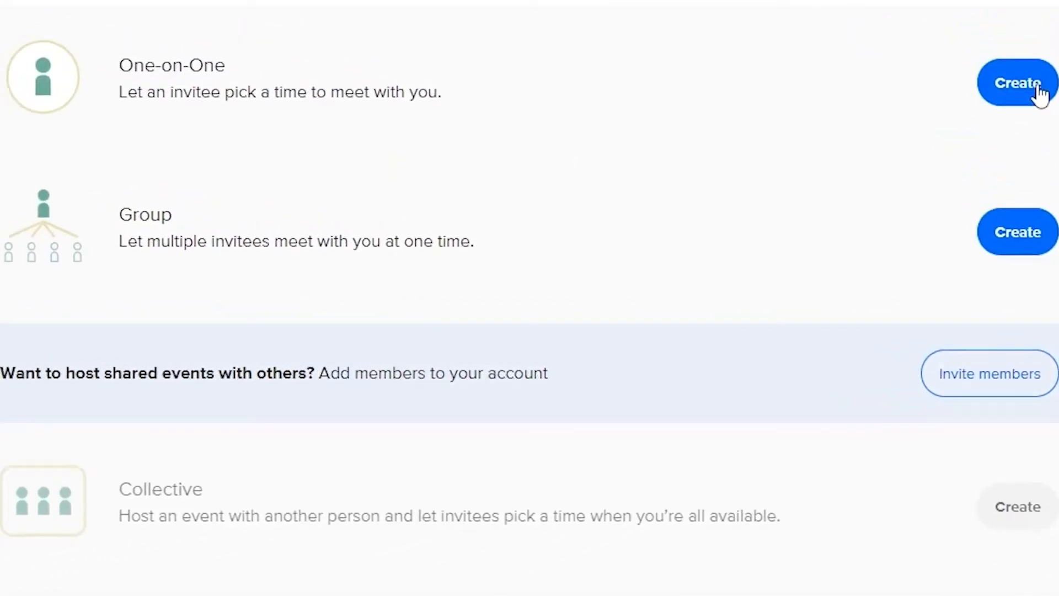
{"action": "left_click", "coordinate": [1038, 87]}
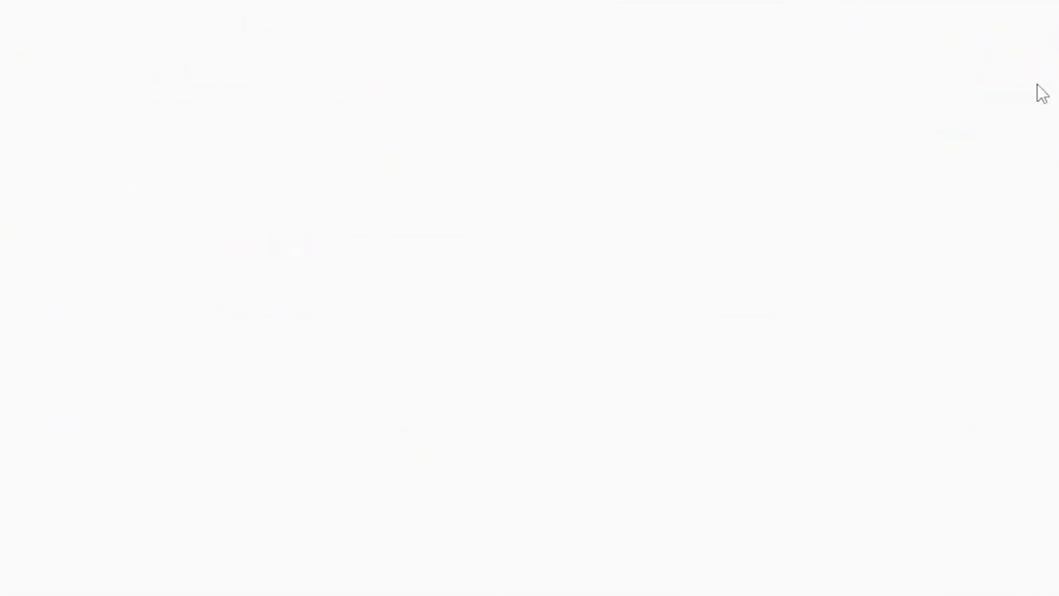
{"action": "type", "text": "Meeting with the Manger"}
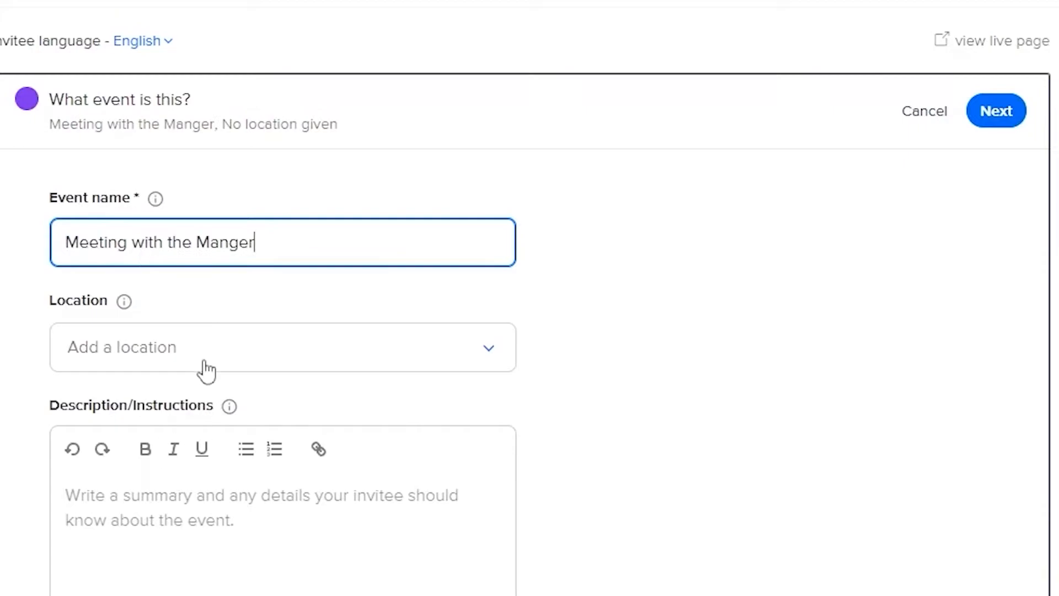
{"action": "left_click", "coordinate": [205, 365]}
{"action": "left_click", "coordinate": [224, 560]}
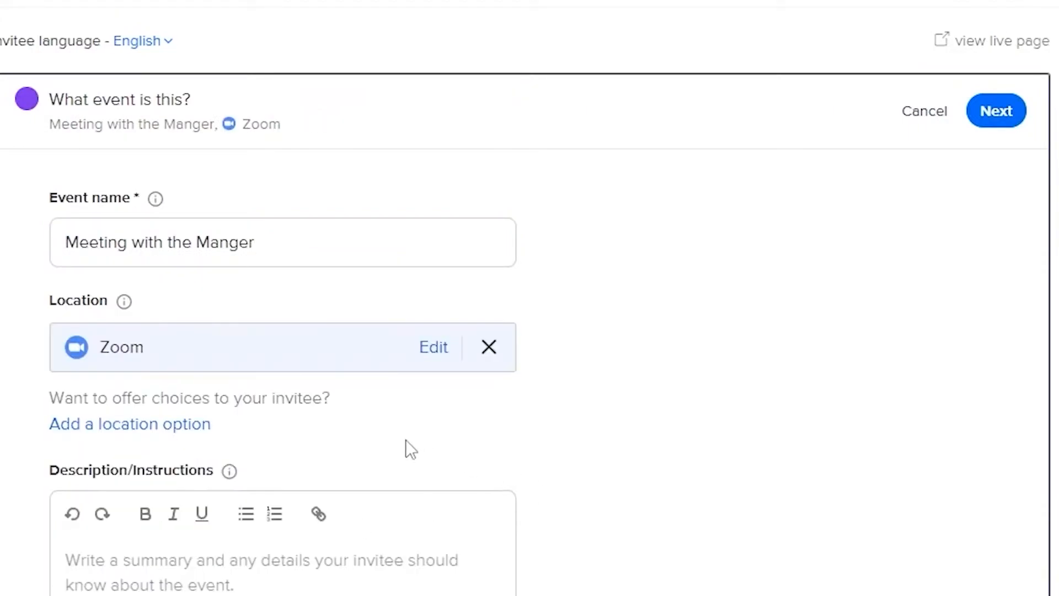
Enter description "We are going to be reviewing your work and we are also going to ask the team for their opinion on the manager and his work"
{"action": "scroll", "coordinate": [409, 440], "scroll_direction": "down", "scroll_amount": 4}
{"action": "left_click", "coordinate": [113, 339]}
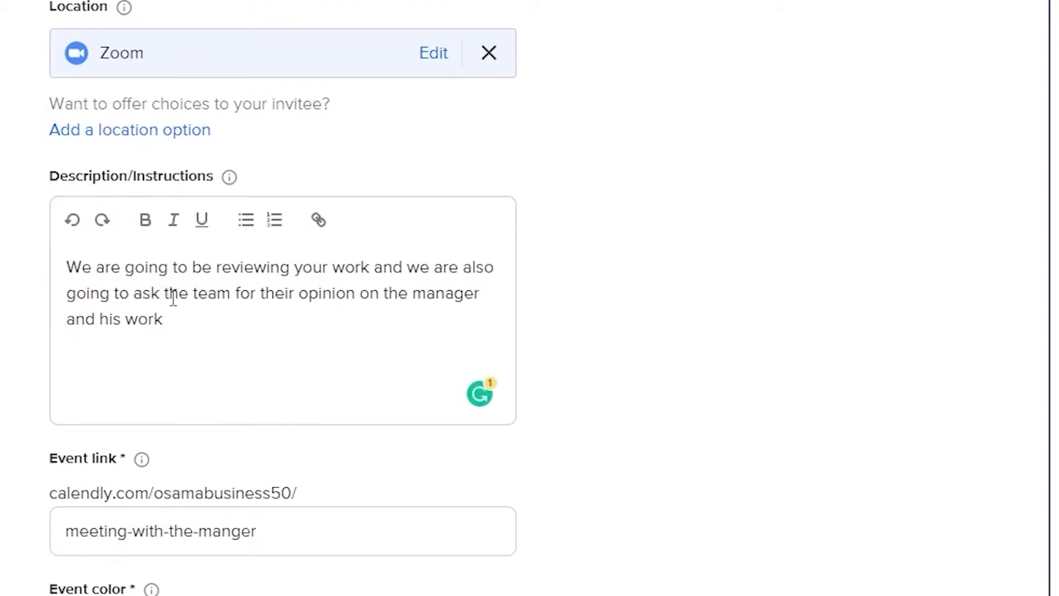
{"action": "scroll", "coordinate": [304, 316], "scroll_direction": "up", "scroll_amount": 4}
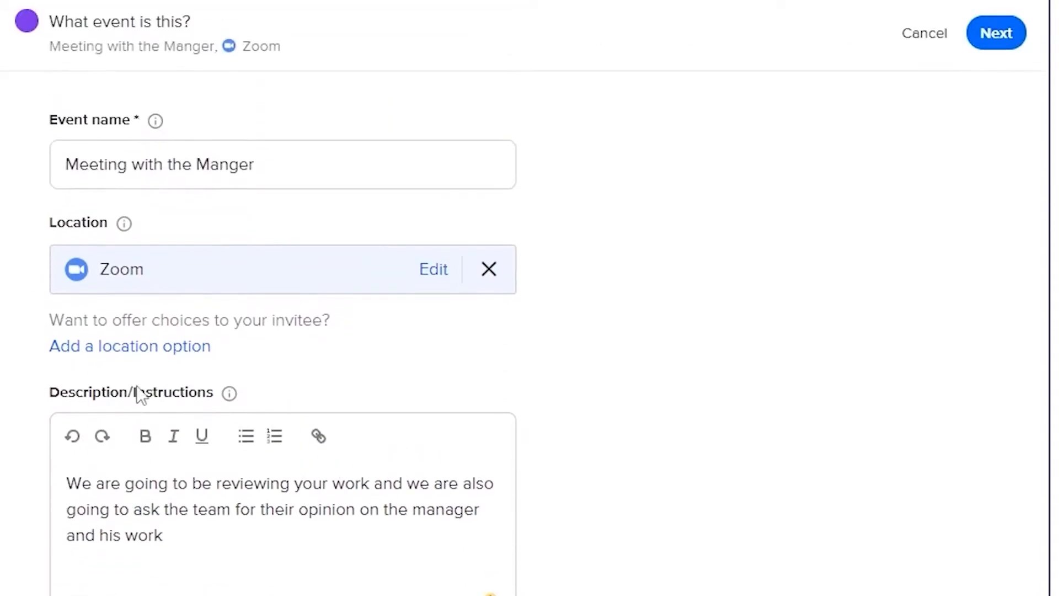
{"action": "scroll", "coordinate": [274, 180], "scroll_direction": "down", "scroll_amount": 4}
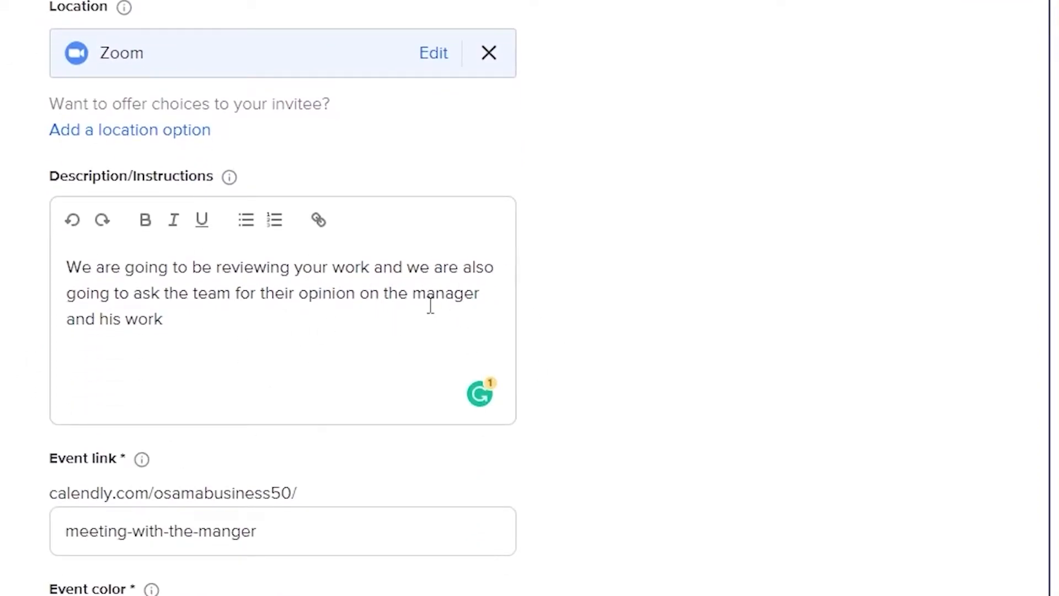
{"action": "scroll", "coordinate": [298, 342], "scroll_direction": "up", "scroll_amount": 2}
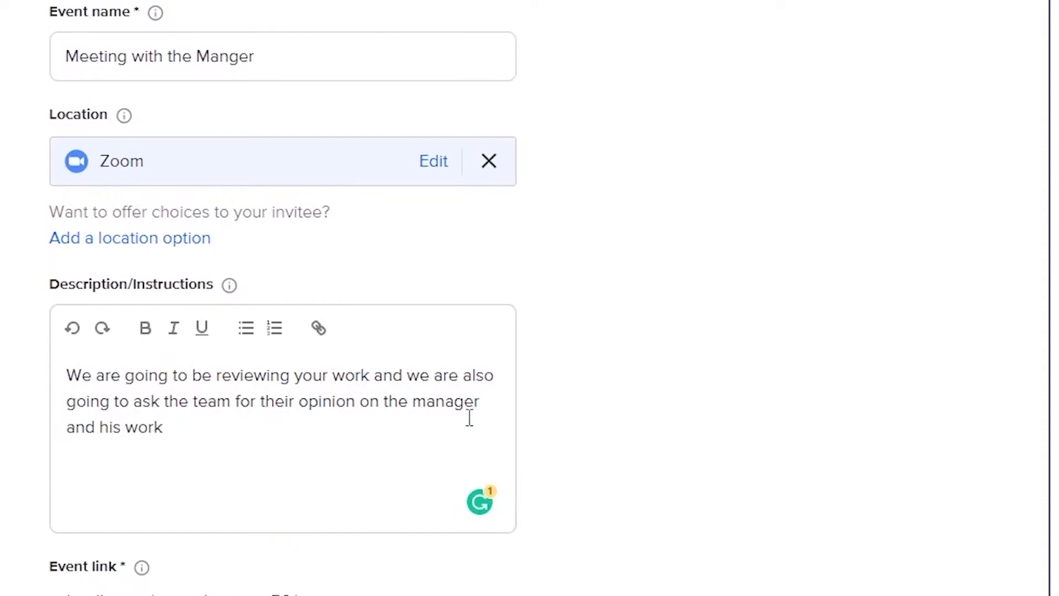
{"action": "scroll", "coordinate": [441, 364], "scroll_direction": "down", "scroll_amount": 2}
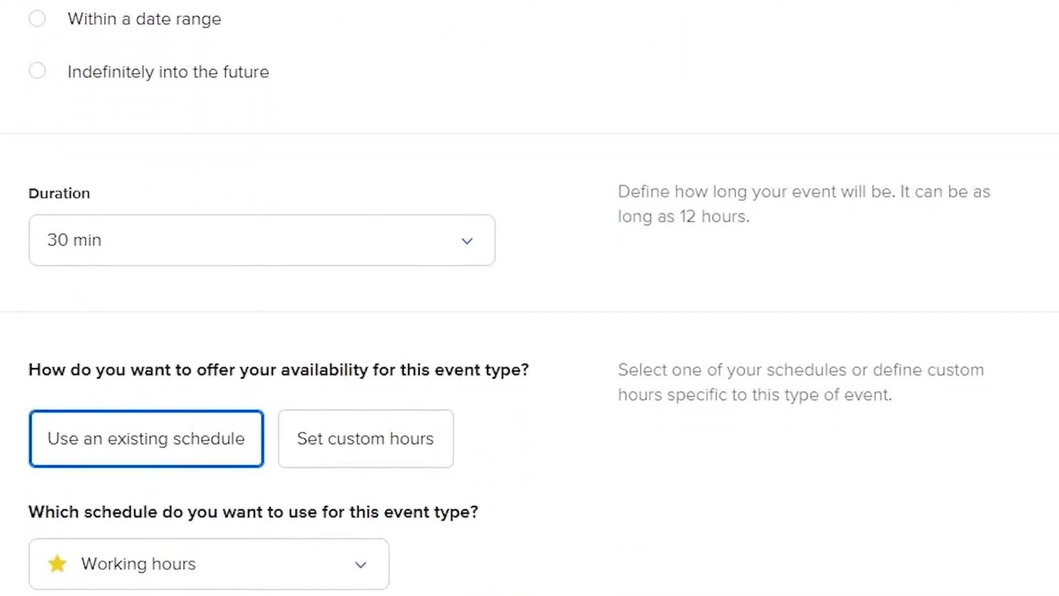
Limit scheduling to the date range 4 Apr – 4 Apr 2022 and set the event duration to 15 min
{"action": "left_click", "coordinate": [55, 26]}
{"action": "left_click", "coordinate": [44, 94]}
{"action": "left_click", "coordinate": [51, 20]}
{"action": "left_click", "coordinate": [274, 25]}
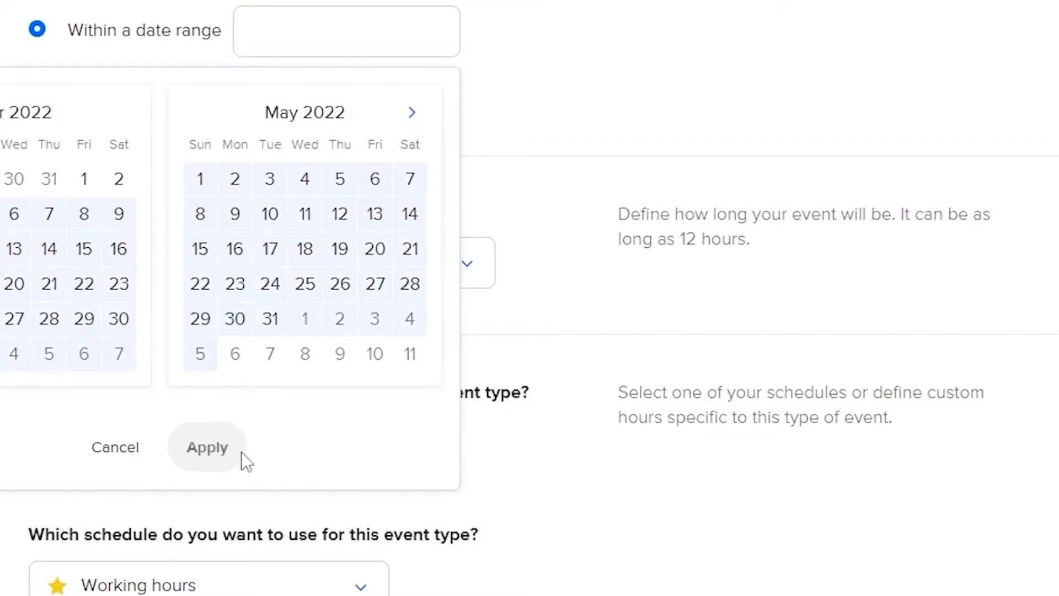
{"action": "left_click", "coordinate": [206, 449]}
{"action": "left_click", "coordinate": [156, 276]}
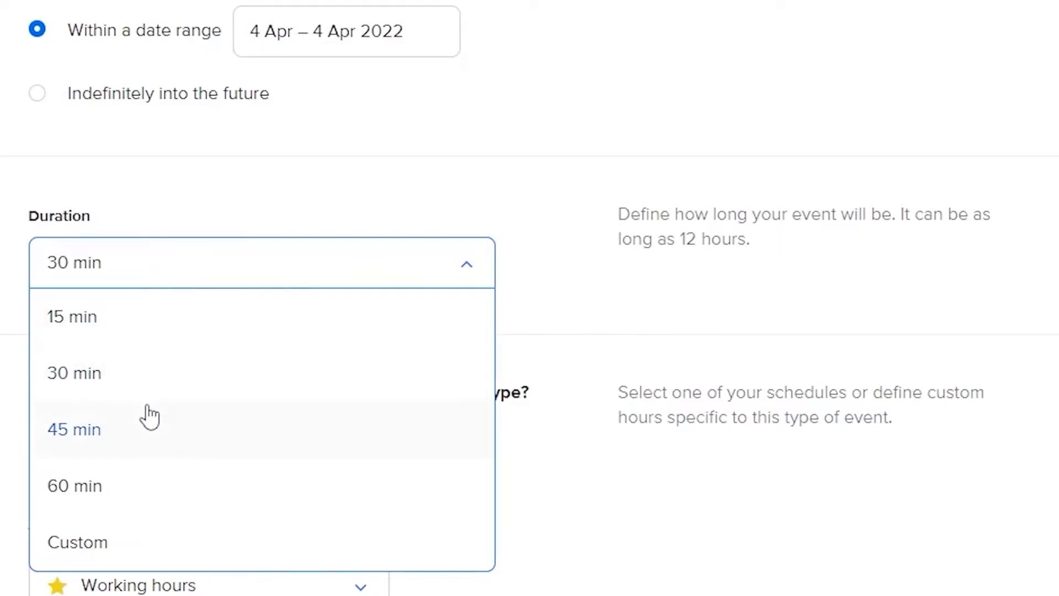
{"action": "left_click", "coordinate": [133, 321]}
Try custom hours for the event's availability, then return to the existing Working hours schedule
{"action": "scroll", "coordinate": [160, 306], "scroll_direction": "down", "scroll_amount": 5}
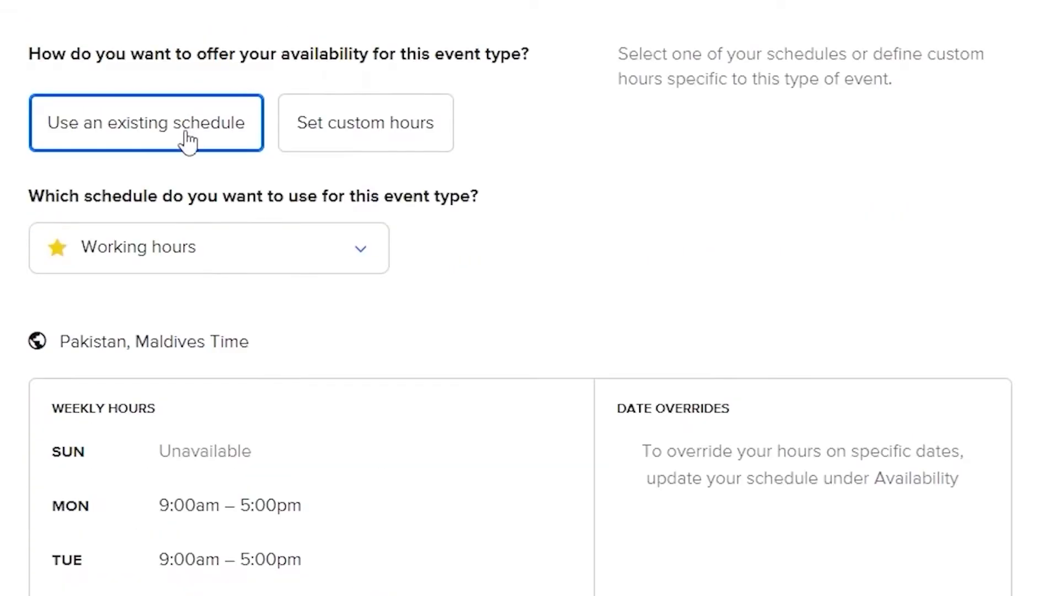
{"action": "left_click", "coordinate": [404, 141]}
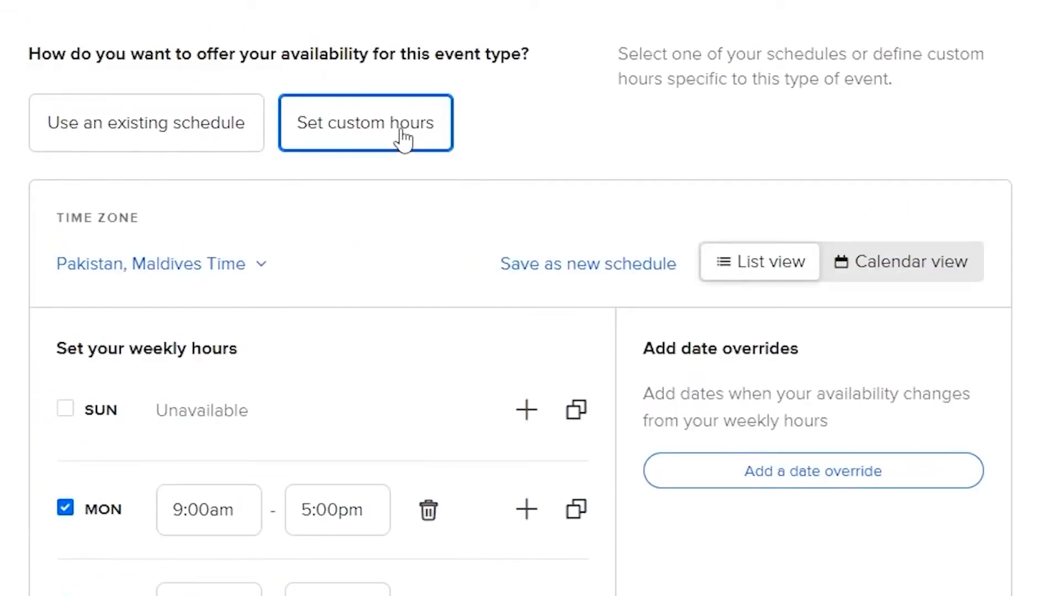
{"action": "left_click", "coordinate": [101, 135]}
{"action": "scroll", "coordinate": [100, 136], "scroll_direction": "down", "scroll_amount": 4}
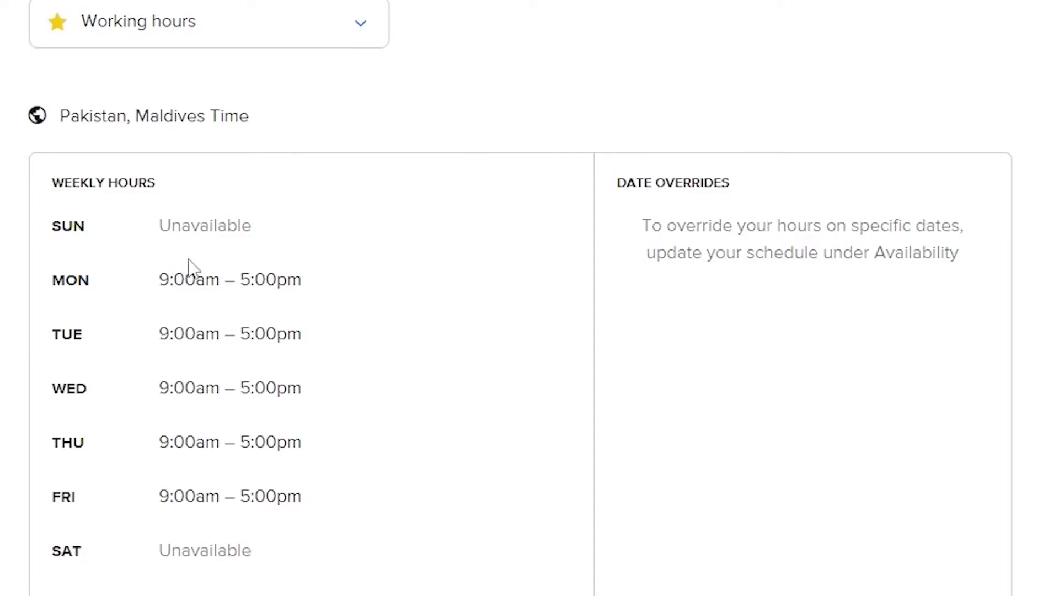
Switch the event's availability to custom hours and make Thursday and Friday unavailable
{"action": "left_click", "coordinate": [255, 28]}
{"action": "left_click", "coordinate": [138, 76]}
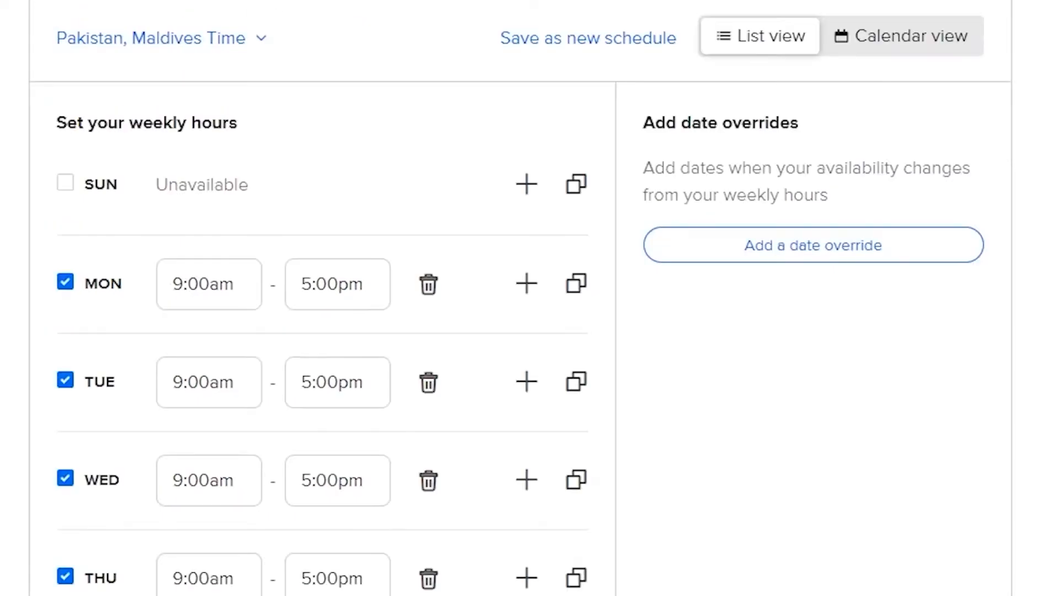
{"action": "scroll", "coordinate": [66, 300], "scroll_direction": "down", "scroll_amount": 3}
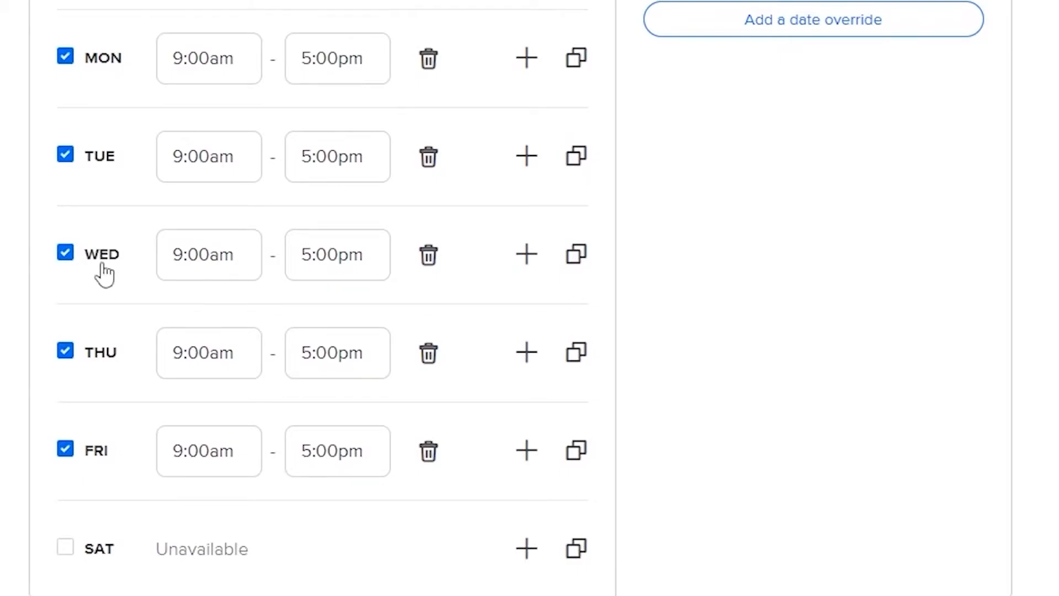
{"action": "left_click", "coordinate": [65, 349]}
{"action": "left_click", "coordinate": [64, 449]}
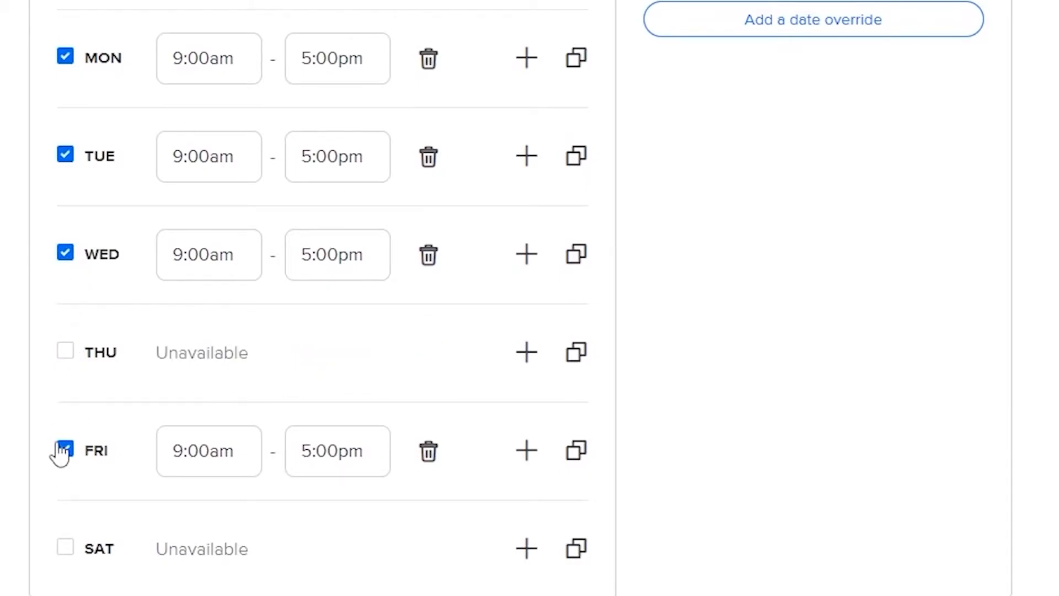
Make Monday and Tuesday unavailable and set Wednesday's start time to 8:45am in the custom weekly hours
{"action": "left_click", "coordinate": [64, 155]}
{"action": "left_click", "coordinate": [64, 56]}
{"action": "left_click", "coordinate": [176, 255]}
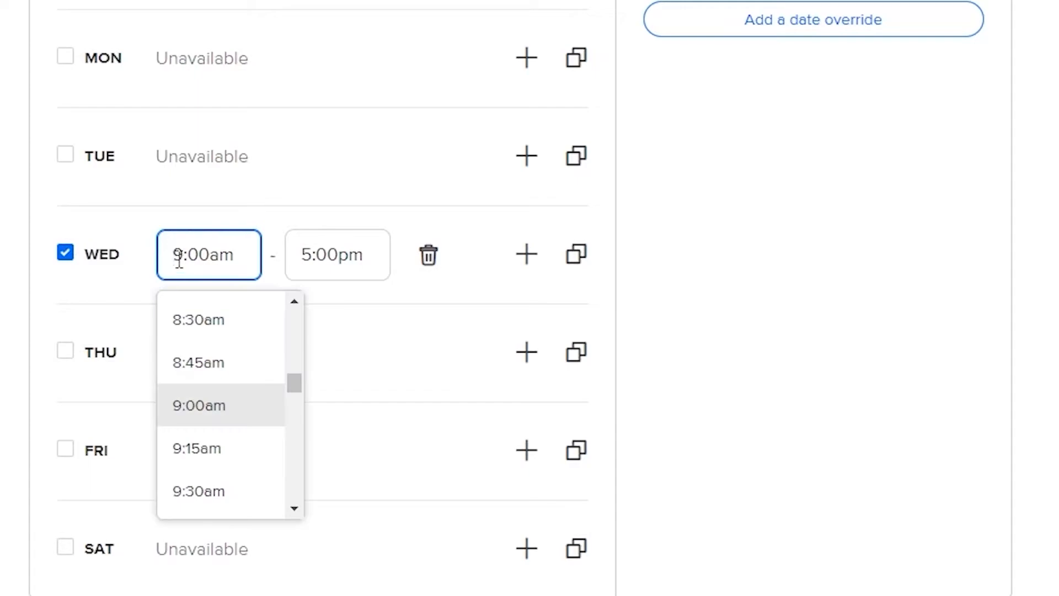
{"action": "left_click", "coordinate": [206, 364]}
{"action": "left_click", "coordinate": [331, 255]}
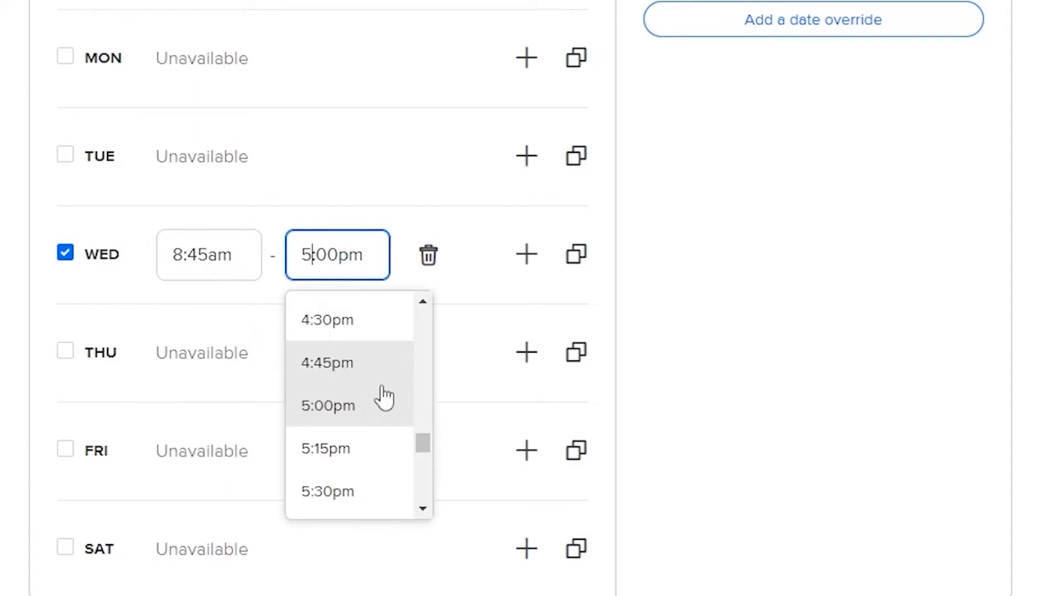
Add 15 min of buffer time both before and after the event
{"action": "scroll", "coordinate": [781, 253], "scroll_direction": "down", "scroll_amount": 5}
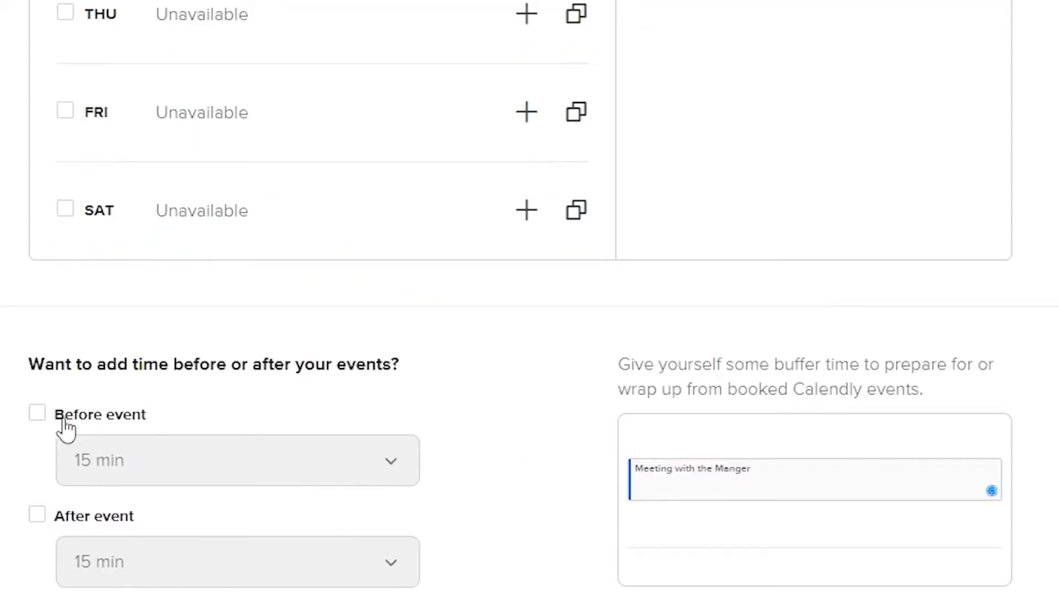
{"action": "scroll", "coordinate": [64, 420], "scroll_direction": "down", "scroll_amount": 4}
{"action": "left_click", "coordinate": [37, 188]}
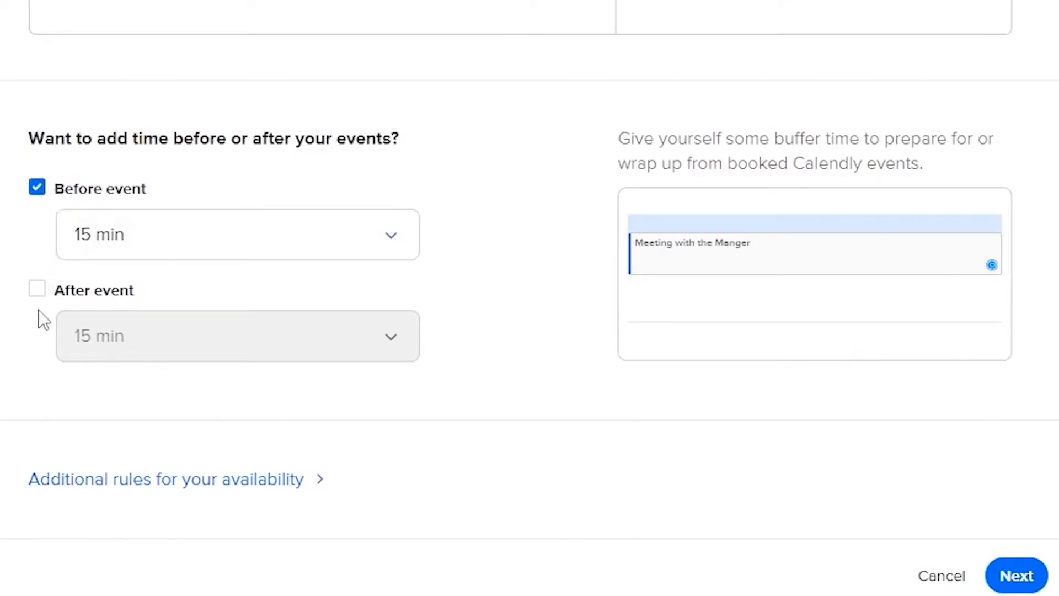
{"action": "left_click", "coordinate": [37, 290]}
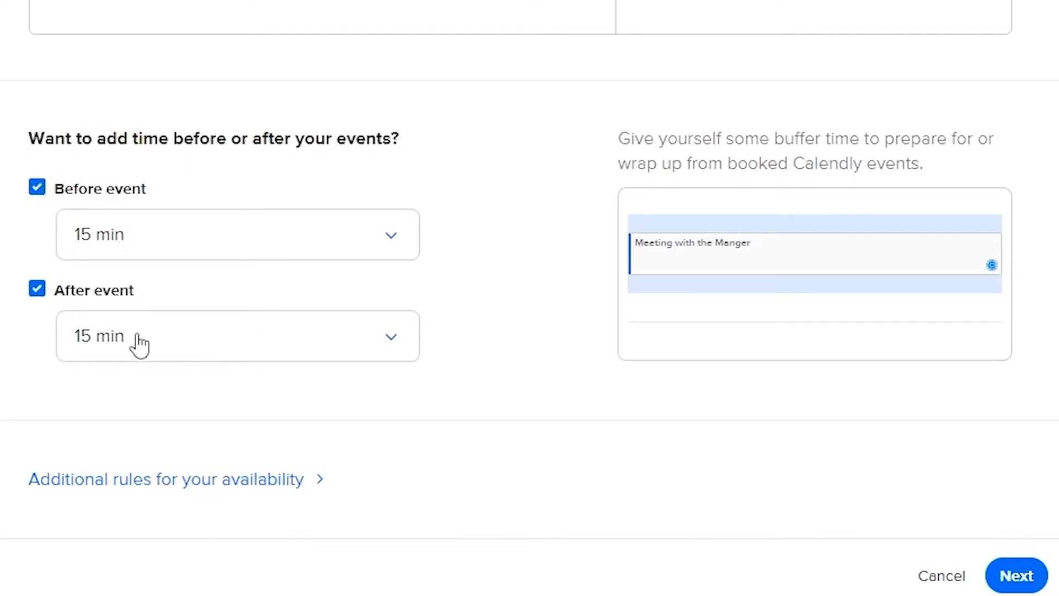
{"action": "scroll", "coordinate": [346, 354], "scroll_direction": "up", "scroll_amount": 2}
{"action": "scroll", "coordinate": [289, 428], "scroll_direction": "down", "scroll_amount": 2}
Expand the additional availability rules and read the start time increments setting and its explanation
{"action": "left_click", "coordinate": [245, 485]}
{"action": "scroll", "coordinate": [248, 489], "scroll_direction": "down", "scroll_amount": 3}
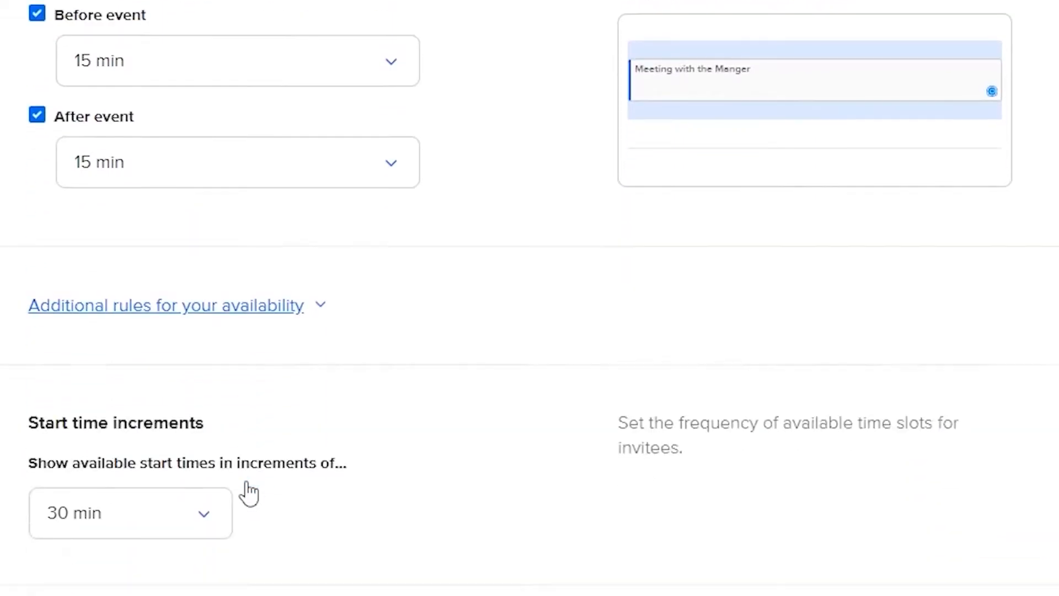
{"action": "scroll", "coordinate": [246, 491], "scroll_direction": "down", "scroll_amount": 5}
{"action": "left_click_drag", "start_coordinate": [28, 152], "coordinate": [226, 157]}
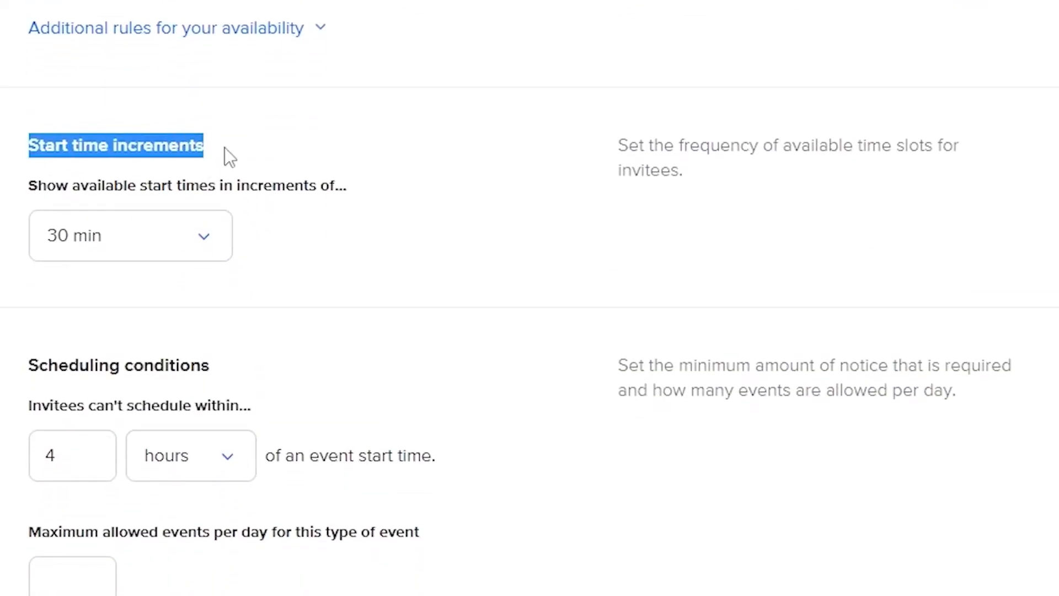
{"action": "left_click", "coordinate": [338, 155]}
{"action": "left_click_drag", "start_coordinate": [629, 149], "coordinate": [851, 171]}
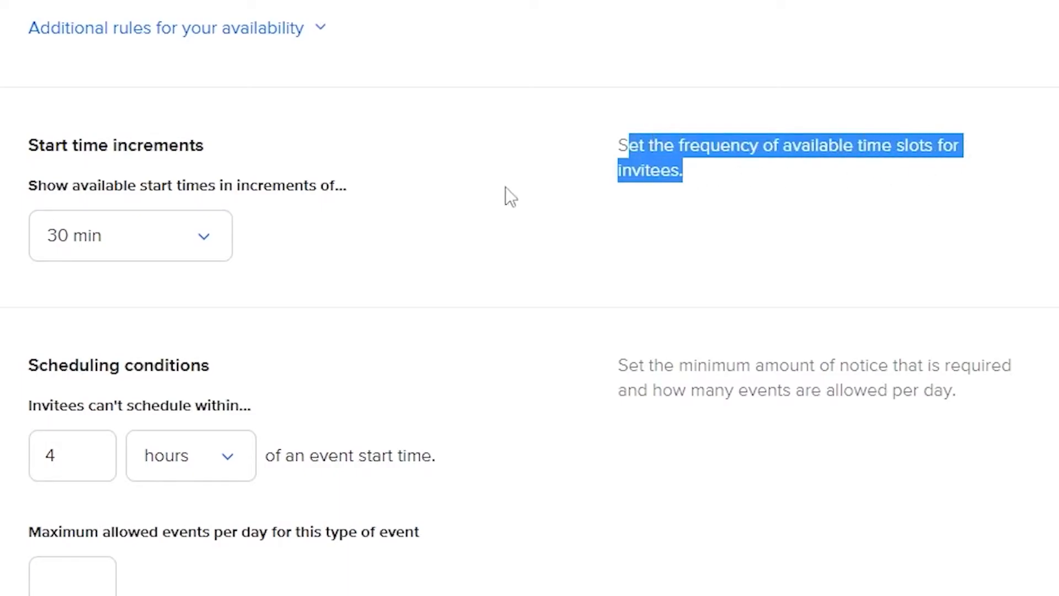
{"action": "left_click", "coordinate": [367, 253]}
Set the maximum allowed events per day for this event type to 1
{"action": "scroll", "coordinate": [36, 265], "scroll_direction": "down", "scroll_amount": 2}
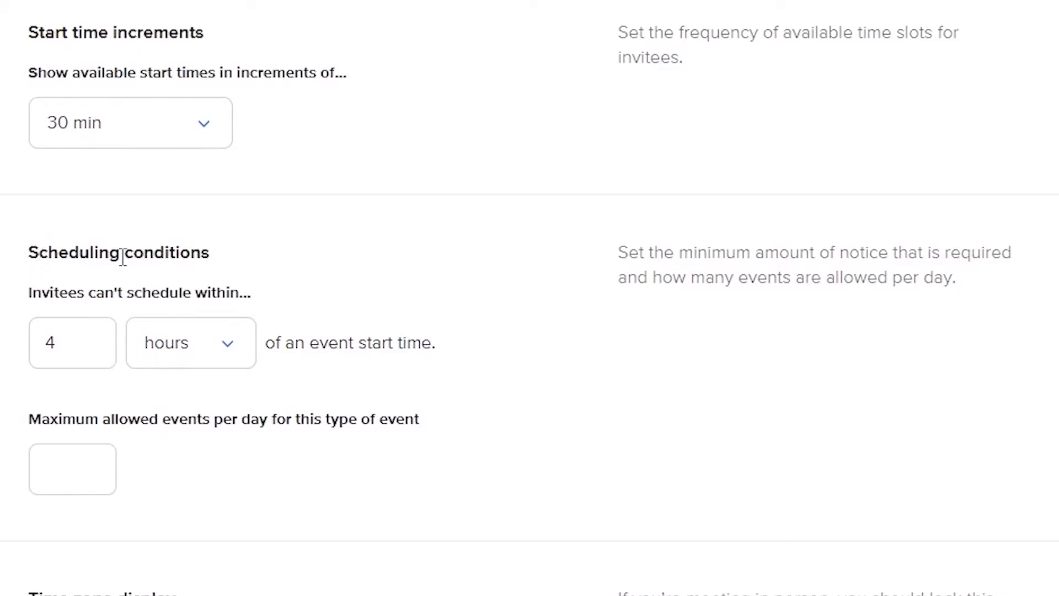
{"action": "scroll", "coordinate": [202, 266], "scroll_direction": "down", "scroll_amount": 4}
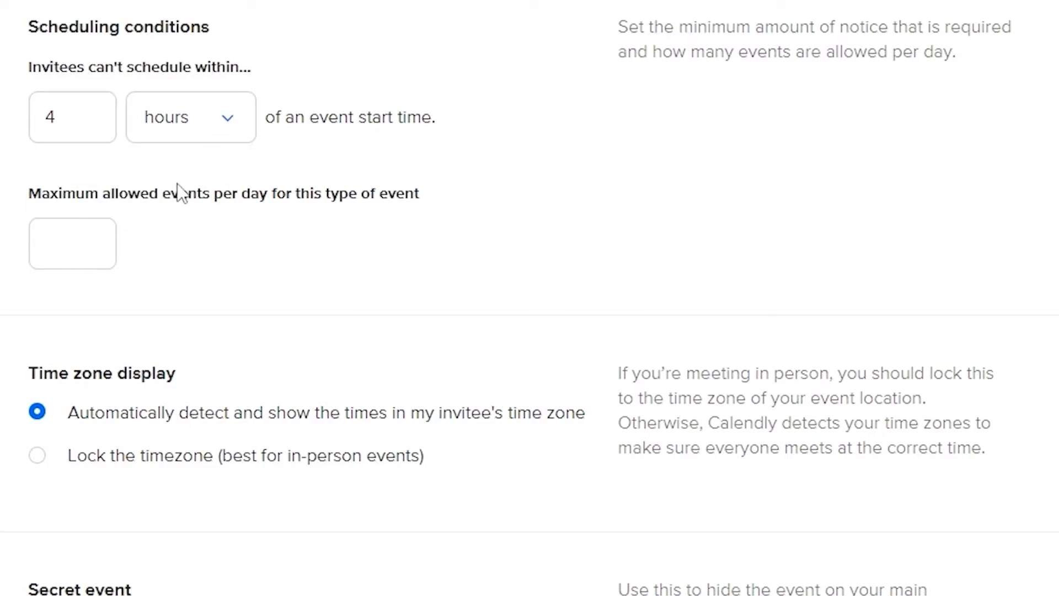
{"action": "left_click", "coordinate": [95, 253]}
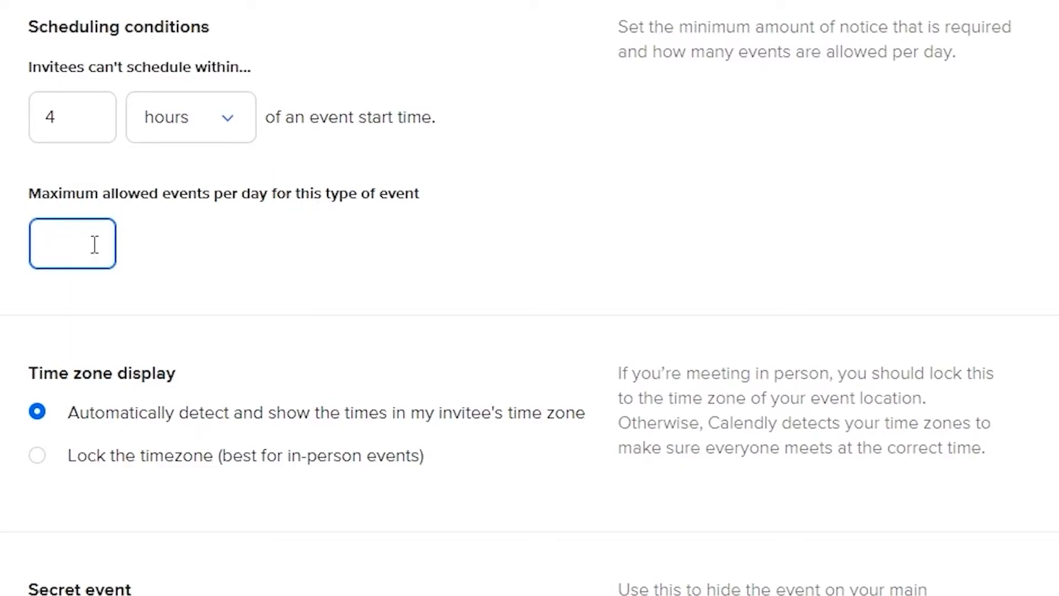
{"action": "scroll", "coordinate": [116, 253], "scroll_direction": "down", "scroll_amount": 4}
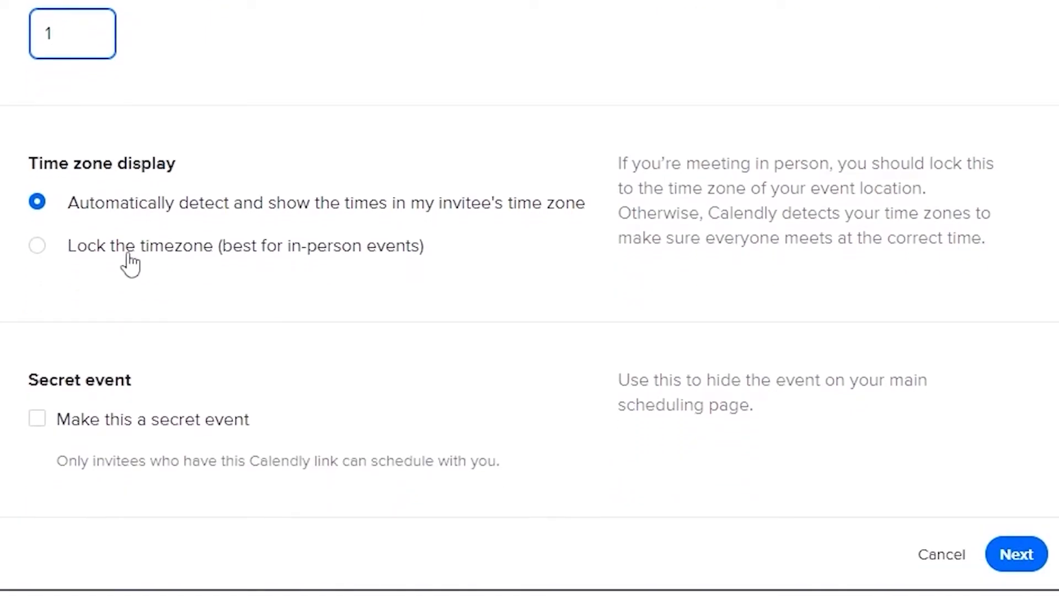
{"action": "left_click", "coordinate": [146, 309]}
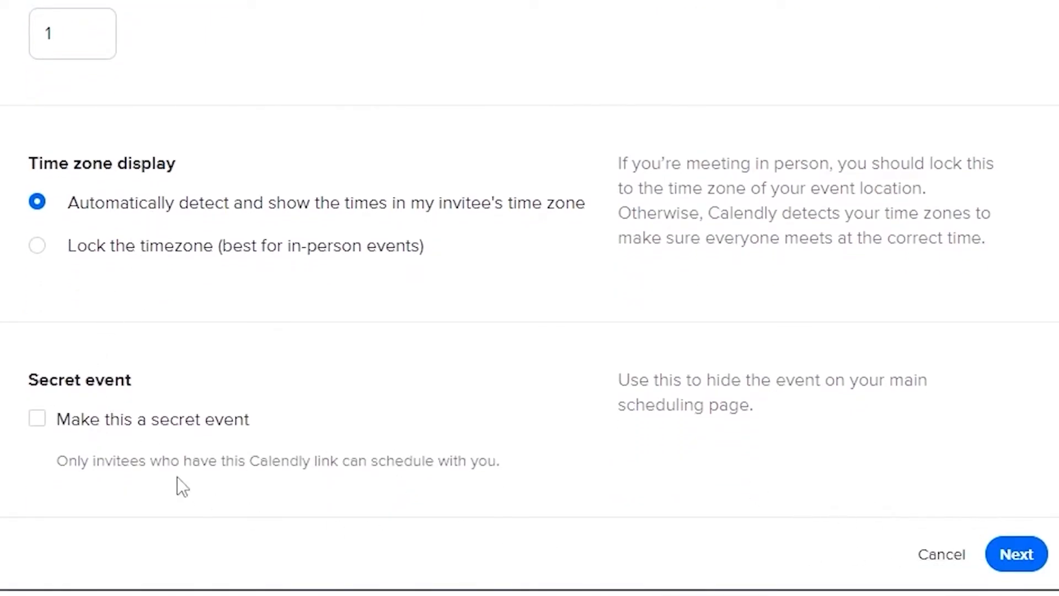
Make this a secret event and save the booking availability settings
{"action": "left_click", "coordinate": [53, 426]}
{"action": "scroll", "coordinate": [1004, 574], "scroll_direction": "up", "scroll_amount": 5}
{"action": "scroll", "coordinate": [1004, 574], "scroll_direction": "down", "scroll_amount": 5}
{"action": "left_click", "coordinate": [1012, 559]}
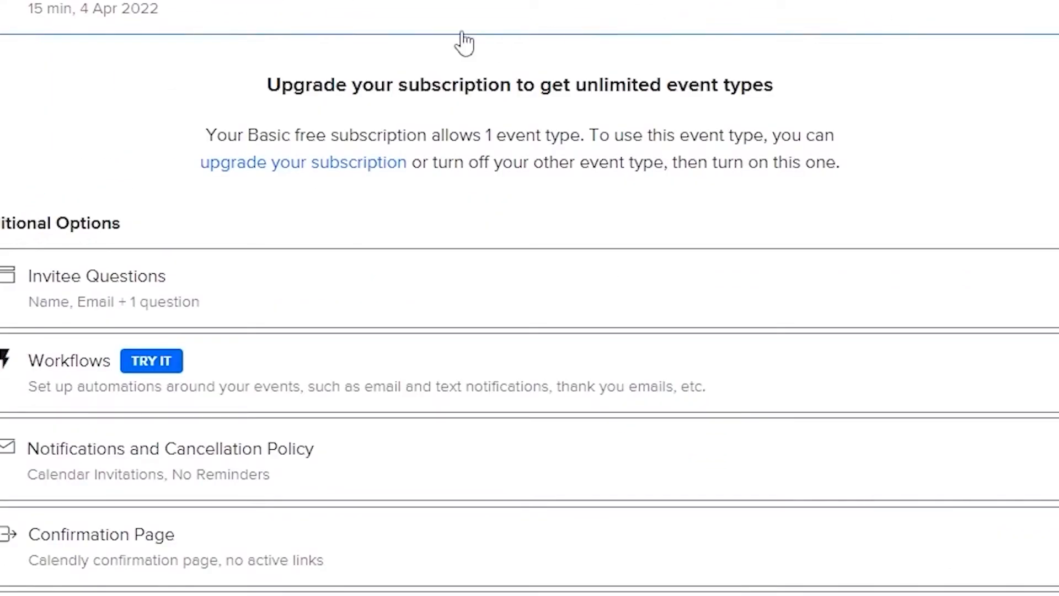
Open the invitee questions and examine the settings of the meeting-preparation question, then close them
{"action": "scroll", "coordinate": [108, 197], "scroll_direction": "down", "scroll_amount": 2}
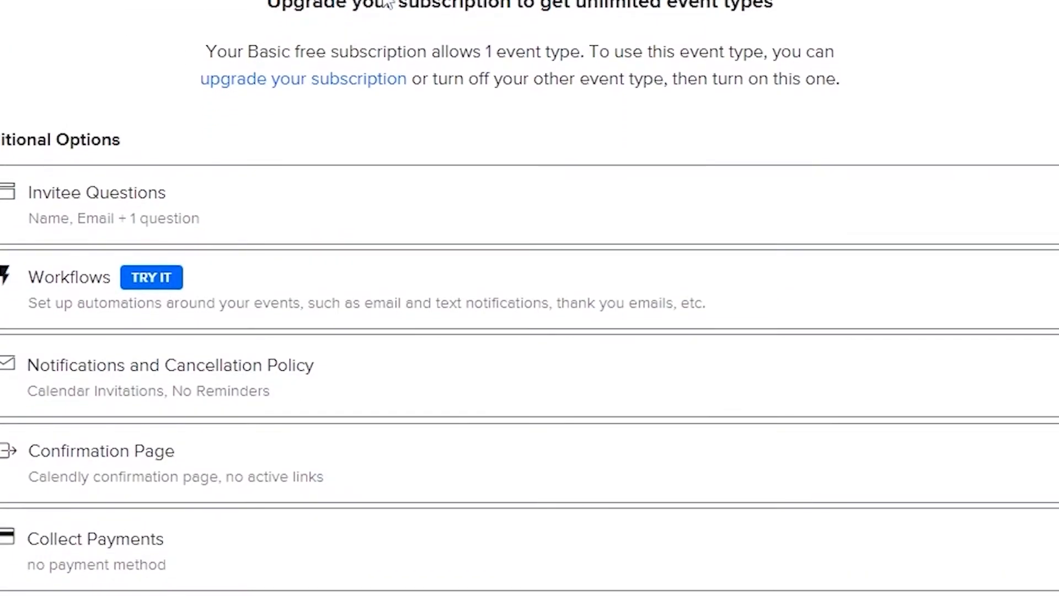
{"action": "triple_click", "coordinate": [35, 132]}
{"action": "left_click", "coordinate": [216, 132]}
{"action": "left_click", "coordinate": [105, 228]}
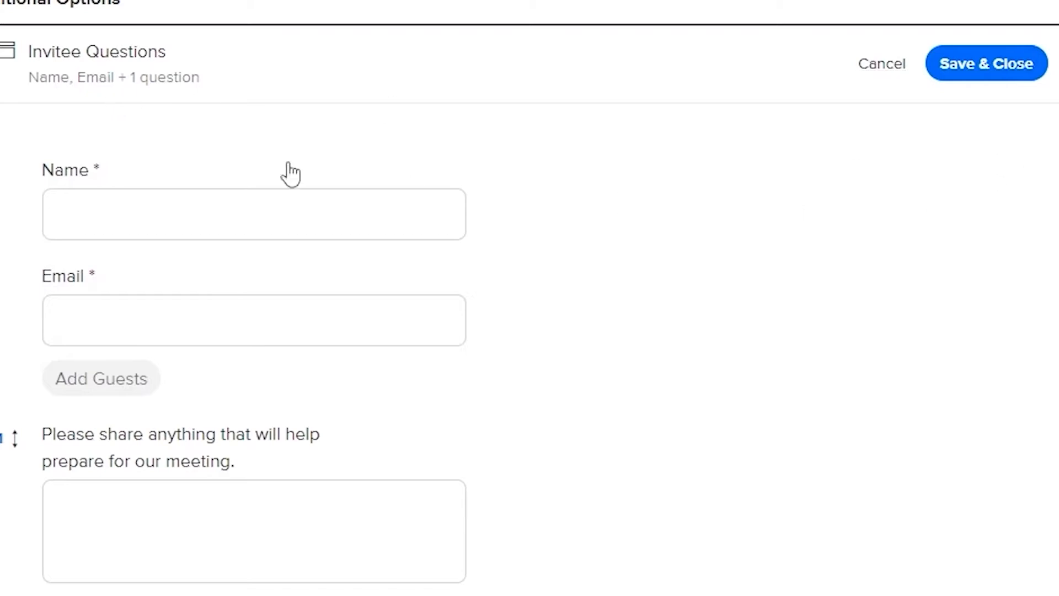
{"action": "scroll", "coordinate": [418, 219], "scroll_direction": "down", "scroll_amount": 4}
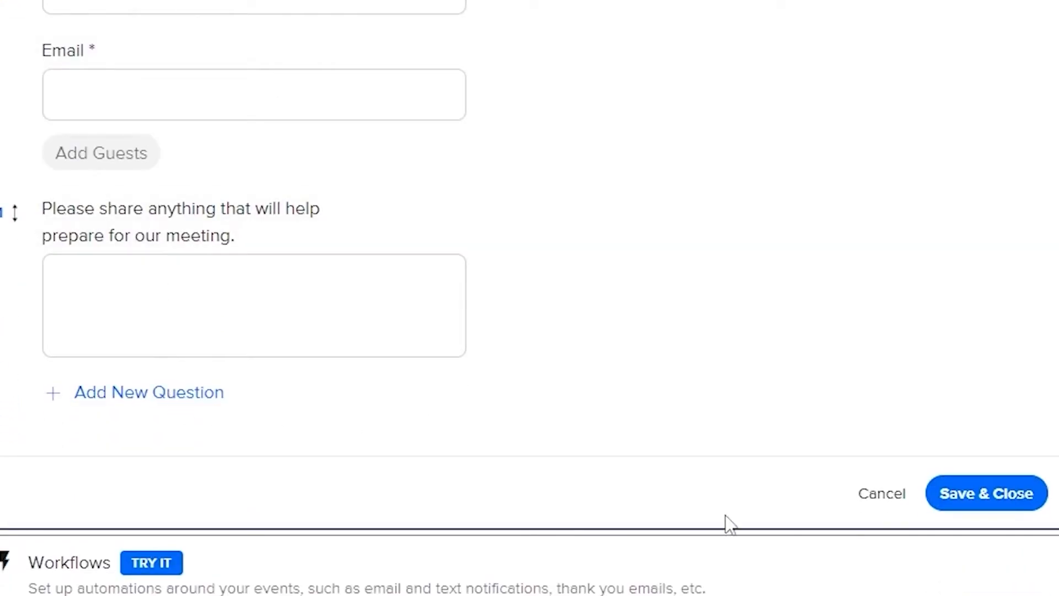
{"action": "left_click", "coordinate": [189, 303]}
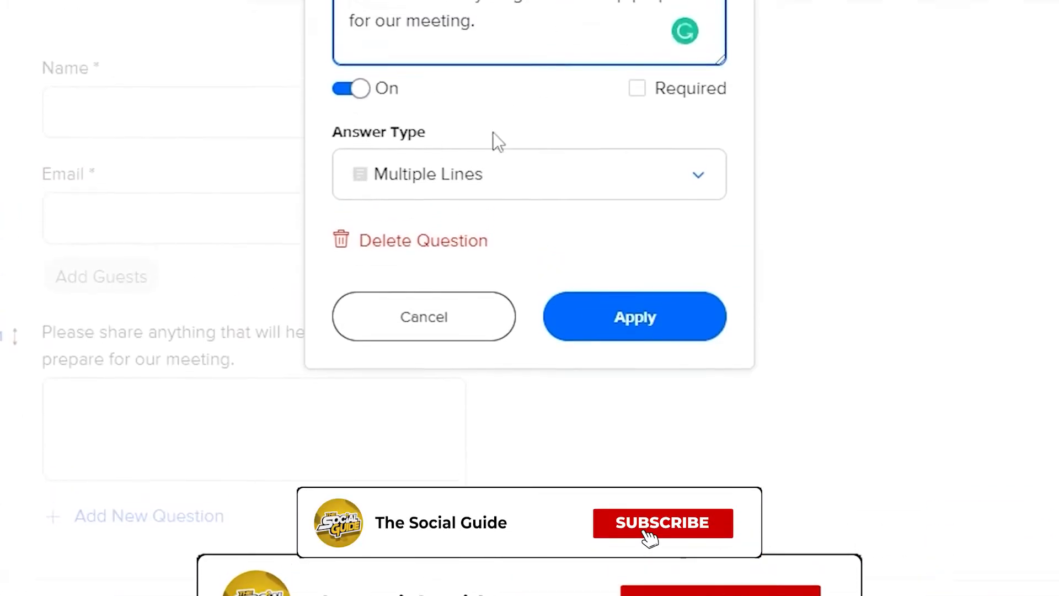
{"action": "left_click", "coordinate": [425, 492]}
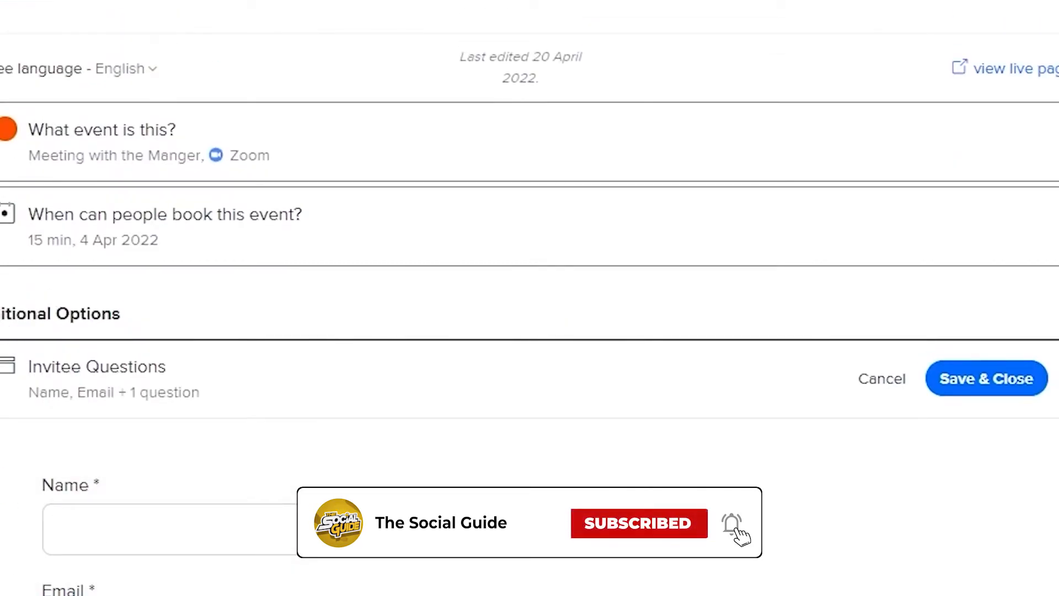
Check the settings of the Name question, close the invitee questions and return to the event types overview
{"action": "left_click", "coordinate": [135, 358]}
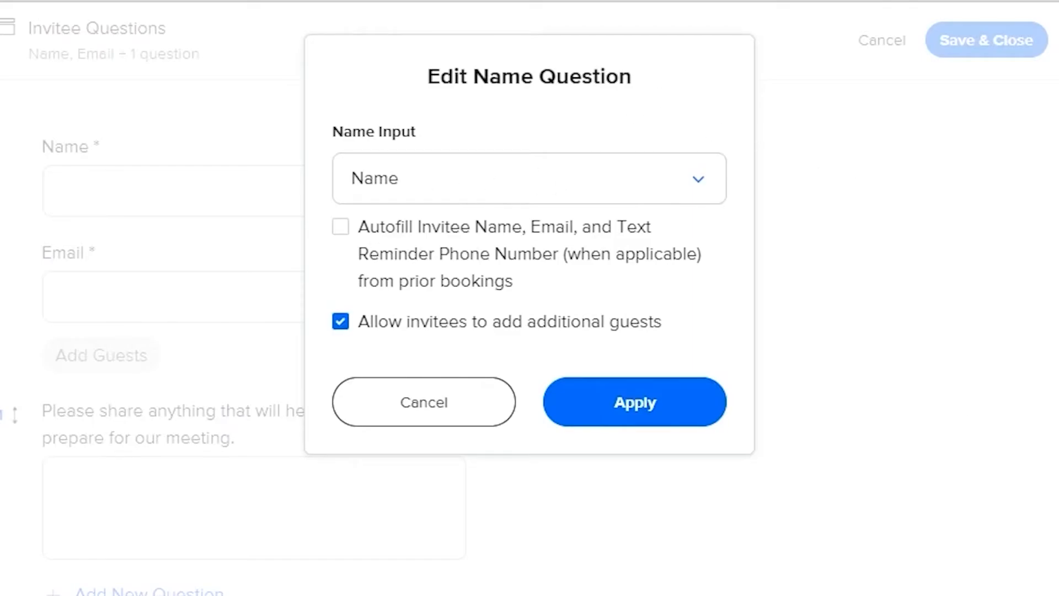
{"action": "left_click", "coordinate": [627, 431]}
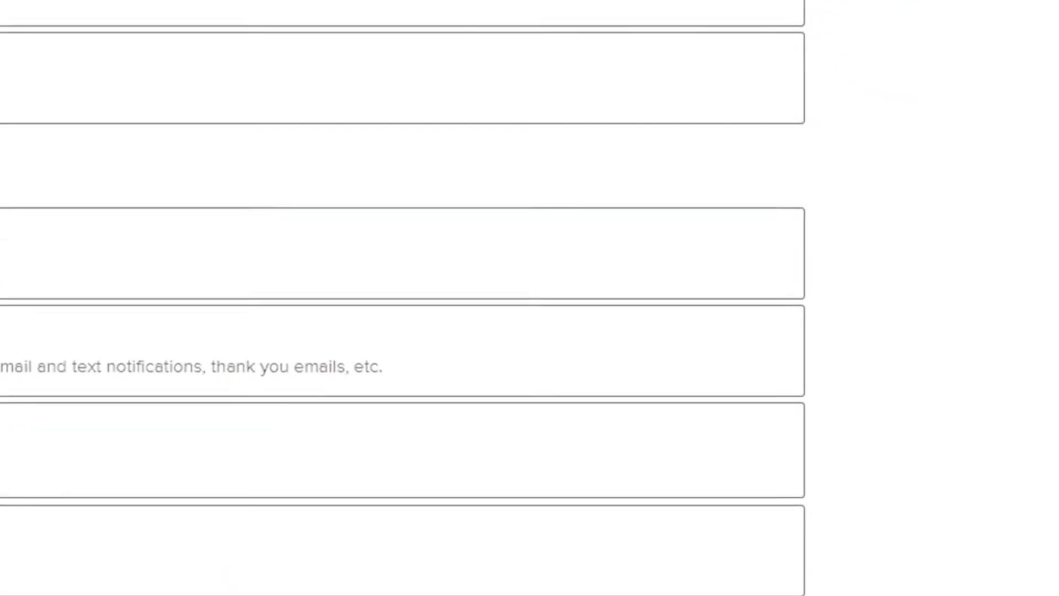
{"action": "left_click", "coordinate": [902, 587]}
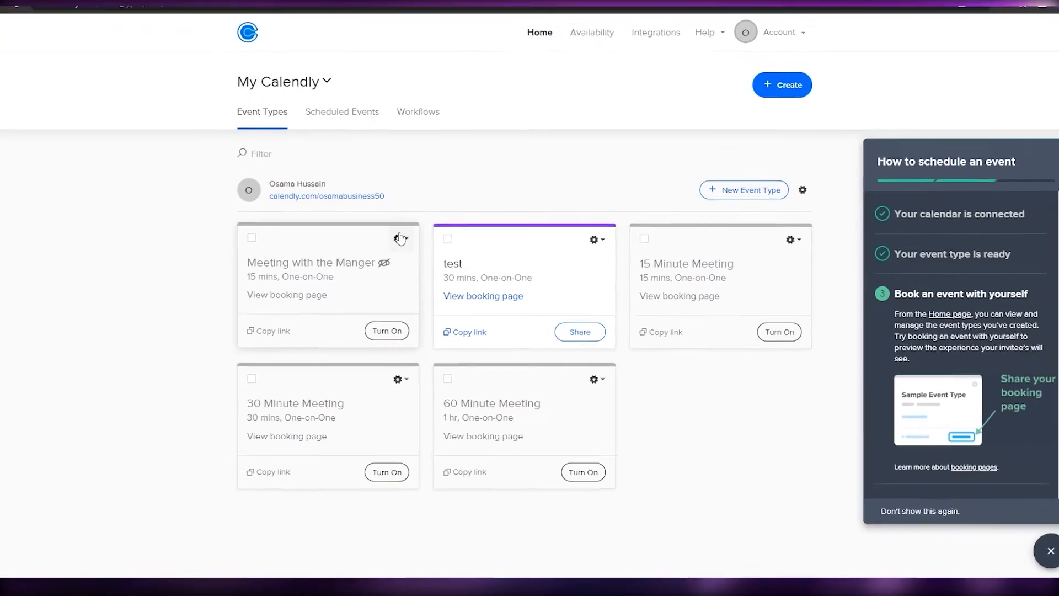
View the available actions for the Meeting with the Manger event type and close the scheduling guide
{"action": "left_click", "coordinate": [400, 238]}
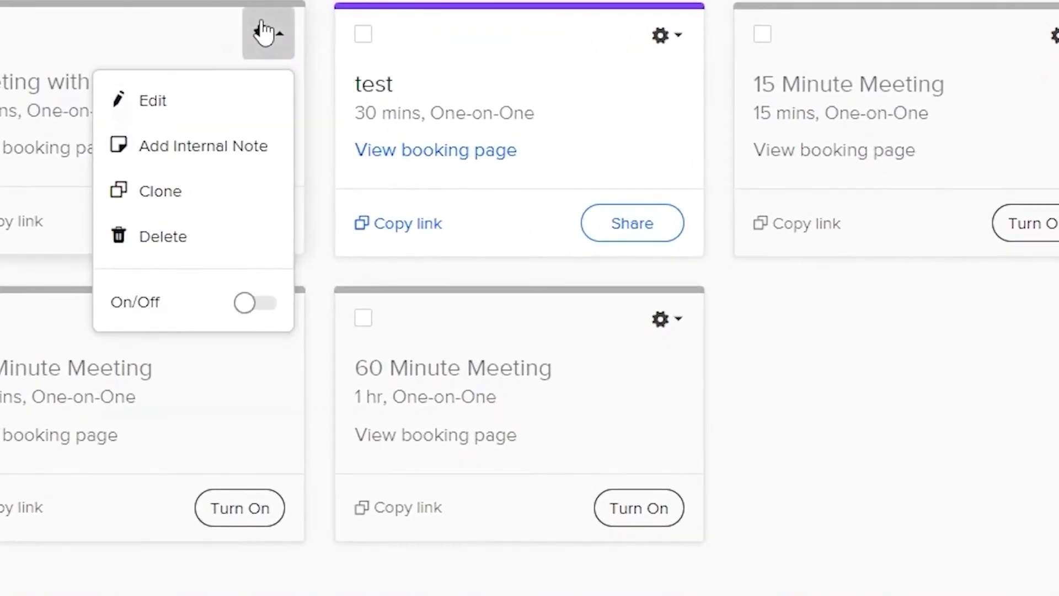
{"action": "left_click", "coordinate": [400, 238]}
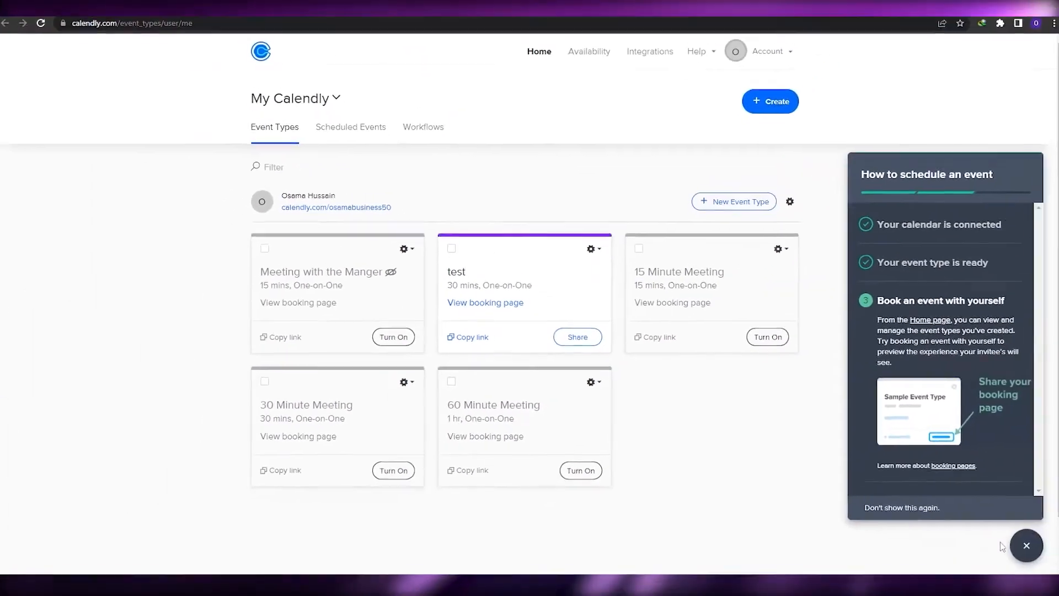
{"action": "left_click", "coordinate": [1020, 545]}
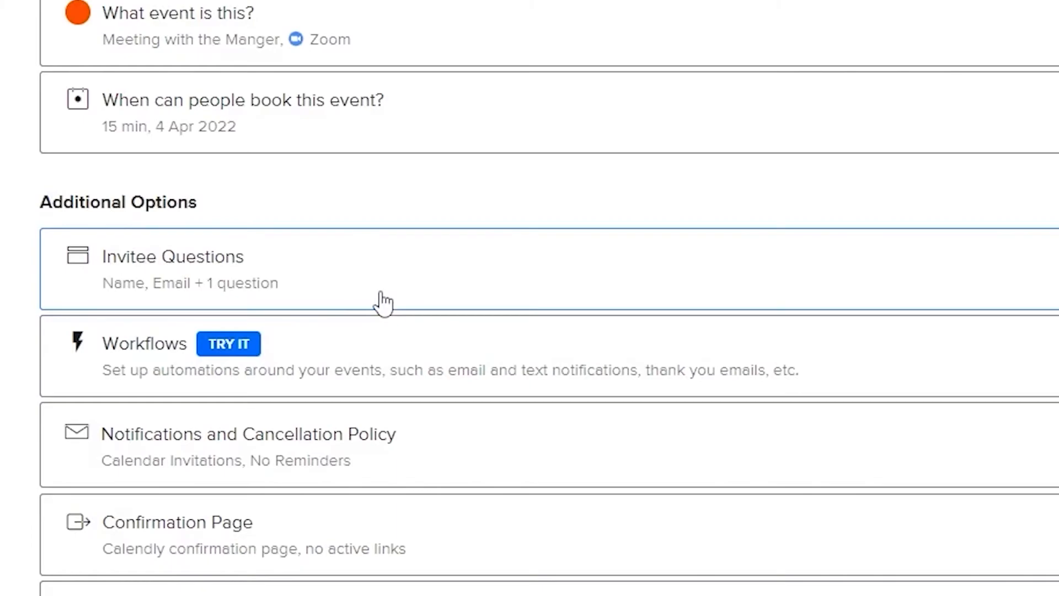
Open the Meeting with the Manger event type for editing, review its event link, and save and close the details
{"action": "left_click", "coordinate": [260, 38]}
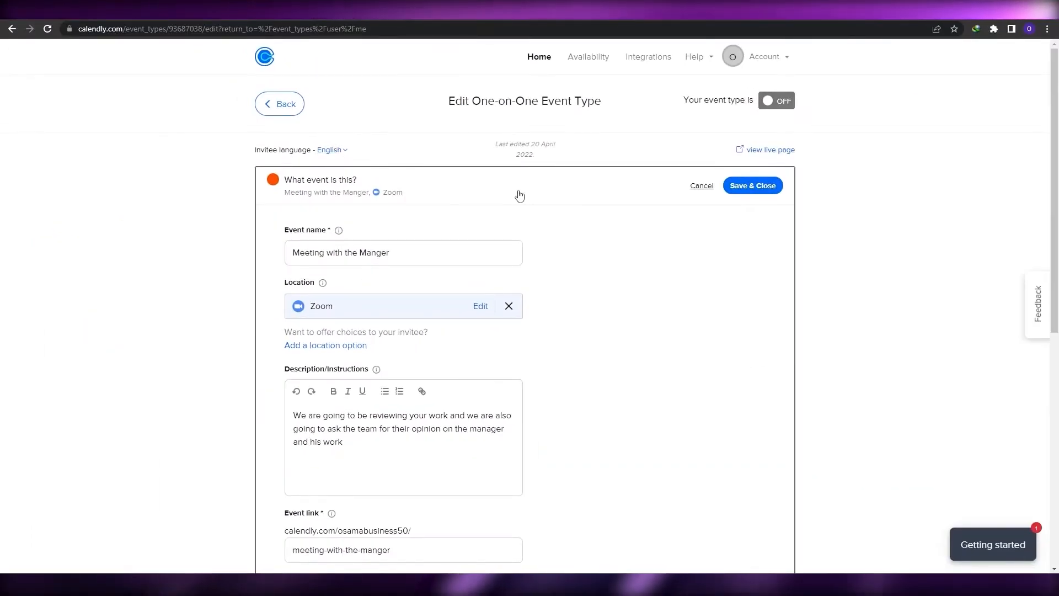
{"action": "scroll", "coordinate": [651, 201], "scroll_direction": "down", "scroll_amount": 4}
{"action": "scroll", "coordinate": [651, 201], "scroll_direction": "up", "scroll_amount": 4}
{"action": "scroll", "coordinate": [710, 222], "scroll_direction": "down", "scroll_amount": 6}
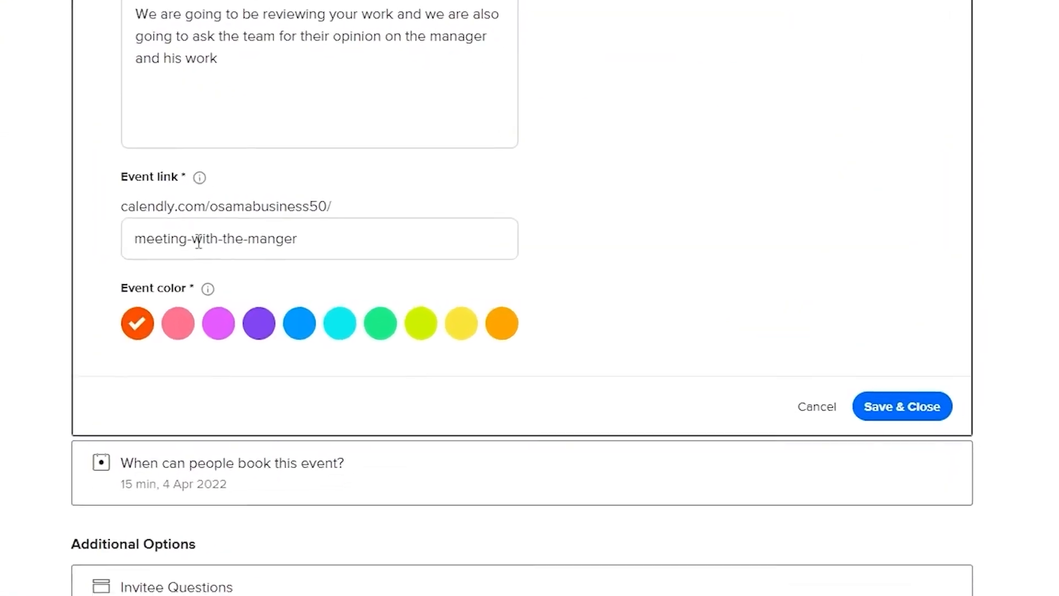
{"action": "left_click", "coordinate": [243, 238]}
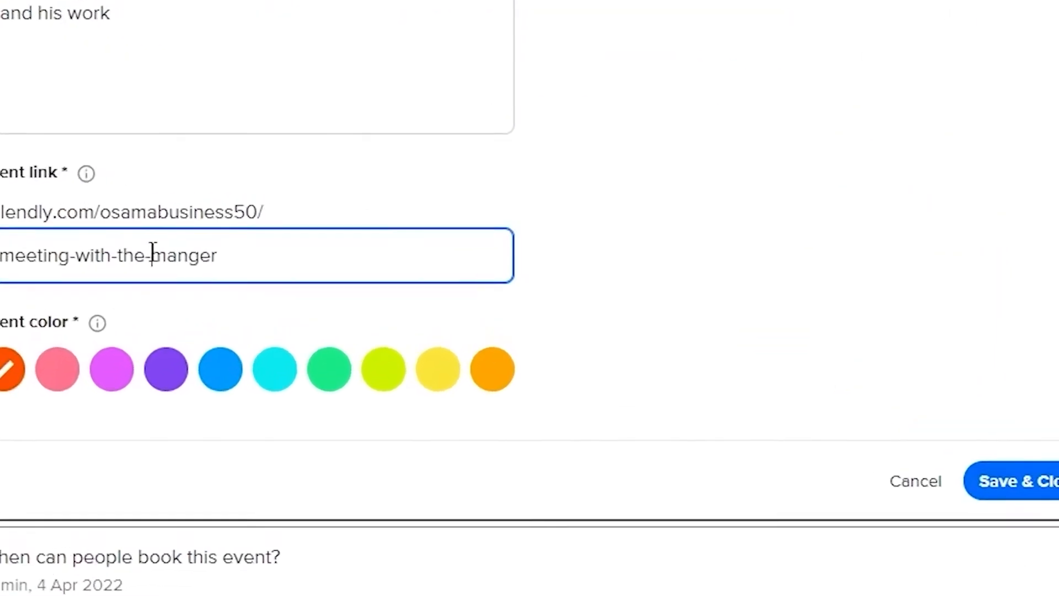
{"action": "key", "text": "ctrl+a"}
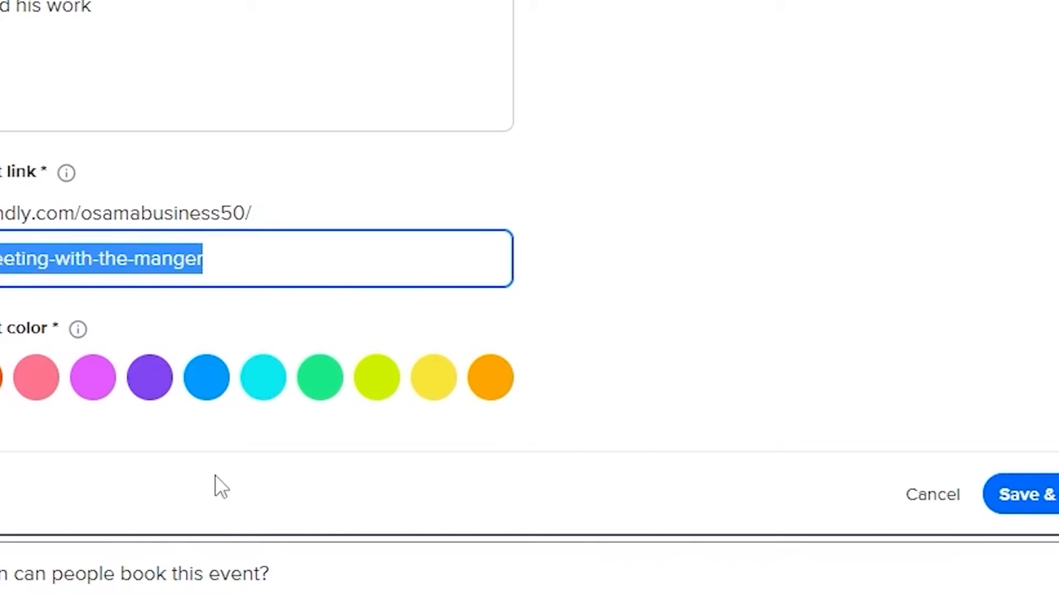
{"action": "left_click", "coordinate": [1021, 493]}
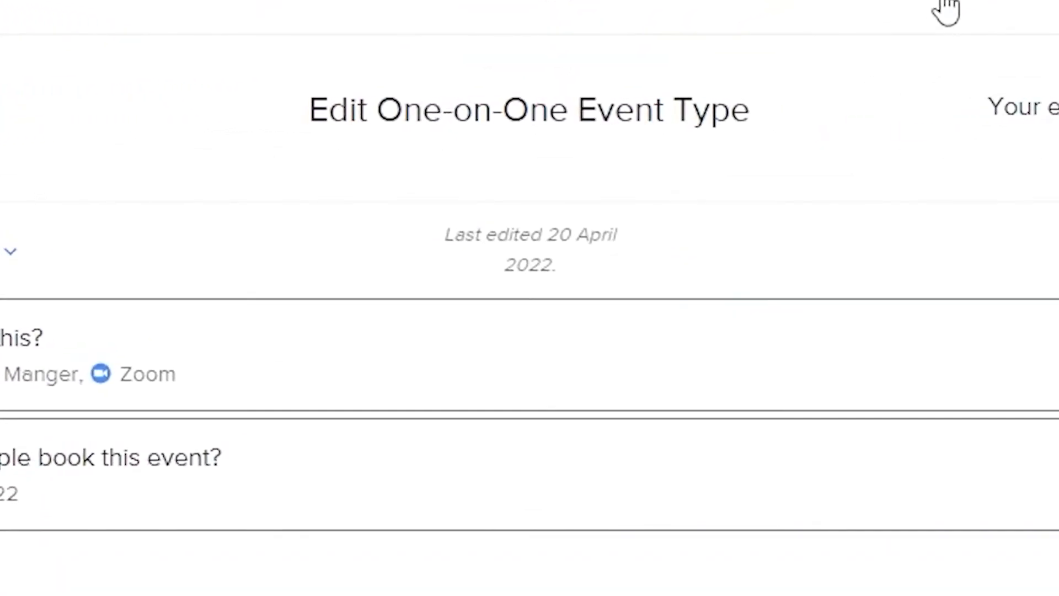
Open the integrations page, look through the available integrations and return to the event types overview
{"action": "left_click", "coordinate": [949, 0]}
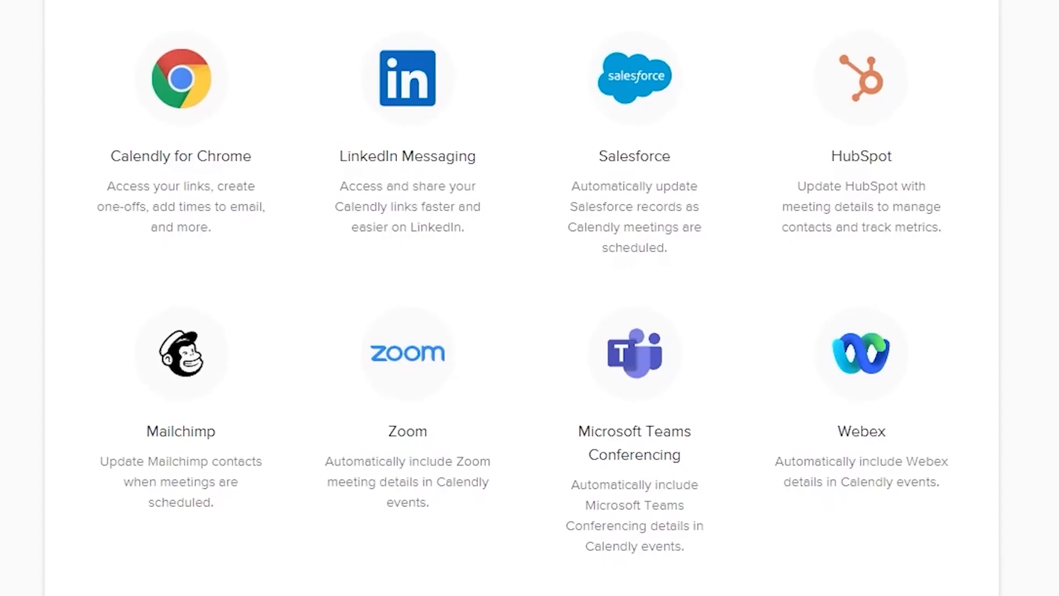
{"action": "scroll", "coordinate": [838, 368], "scroll_direction": "down", "scroll_amount": 3}
{"action": "scroll", "coordinate": [685, 333], "scroll_direction": "down", "scroll_amount": 5}
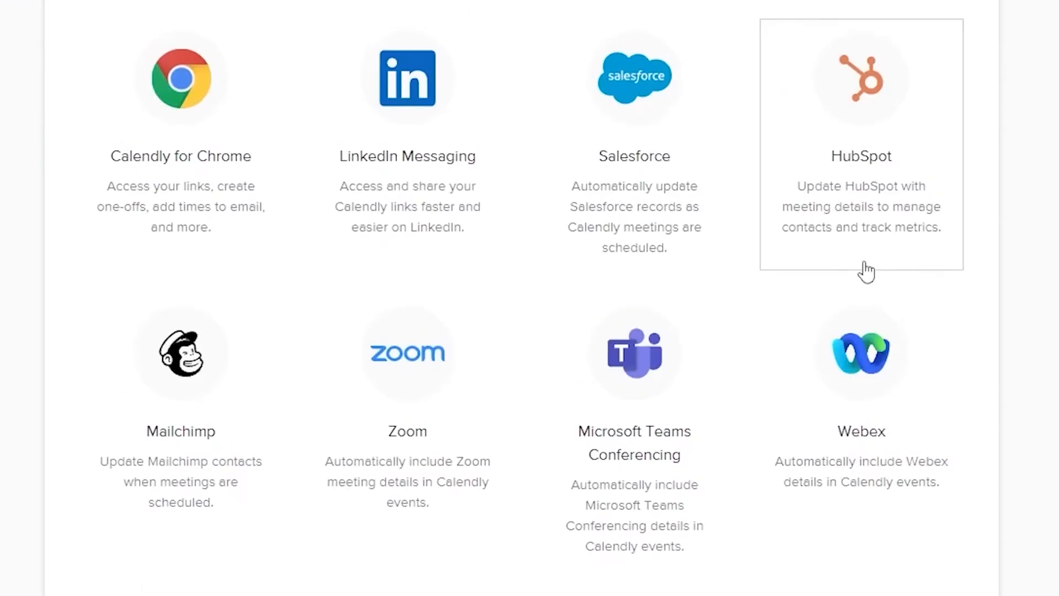
{"action": "scroll", "coordinate": [866, 270], "scroll_direction": "down", "scroll_amount": 8}
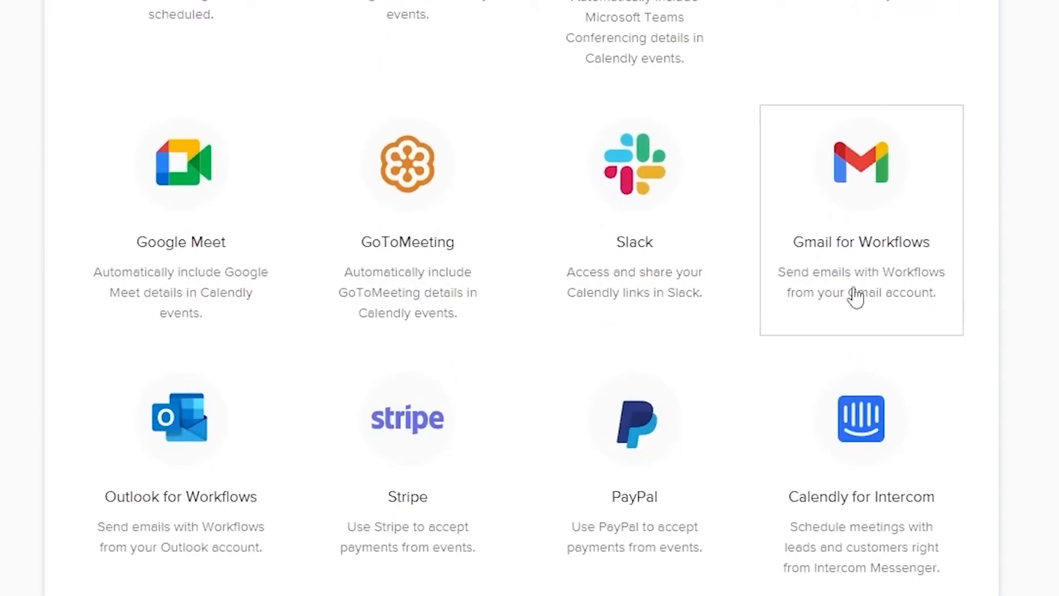
{"action": "scroll", "coordinate": [830, 303], "scroll_direction": "down", "scroll_amount": 3}
{"action": "scroll", "coordinate": [293, 375], "scroll_direction": "down", "scroll_amount": 5}
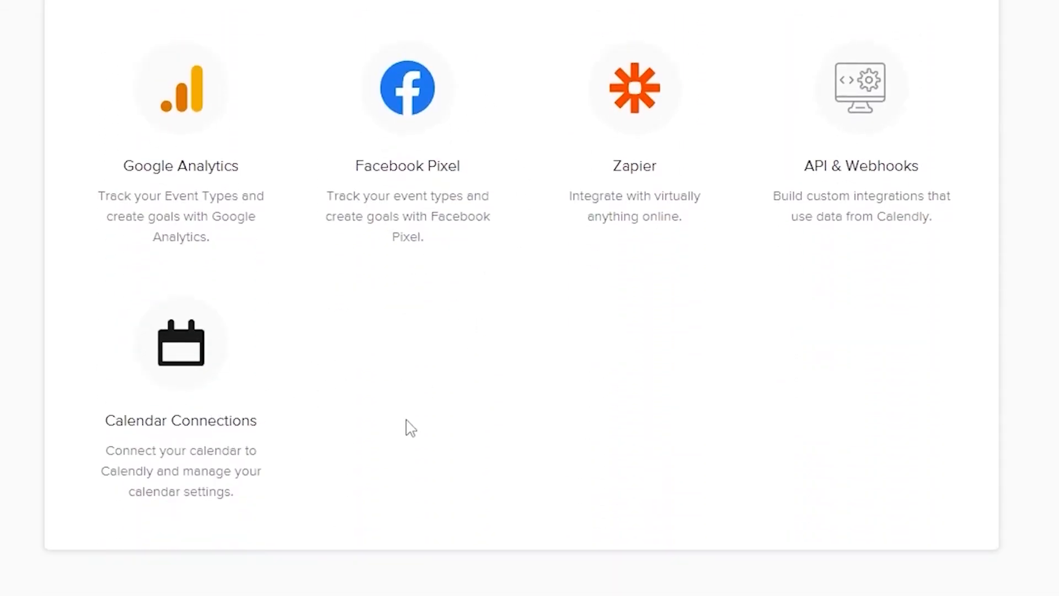
{"action": "scroll", "coordinate": [352, 435], "scroll_direction": "up", "scroll_amount": 15}
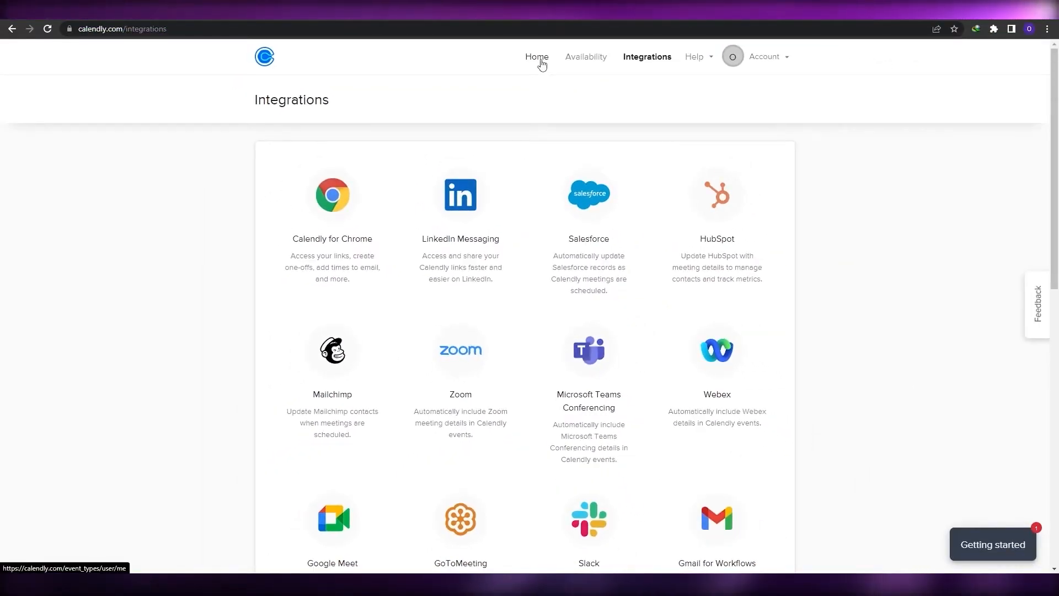
{"action": "left_click", "coordinate": [541, 62]}
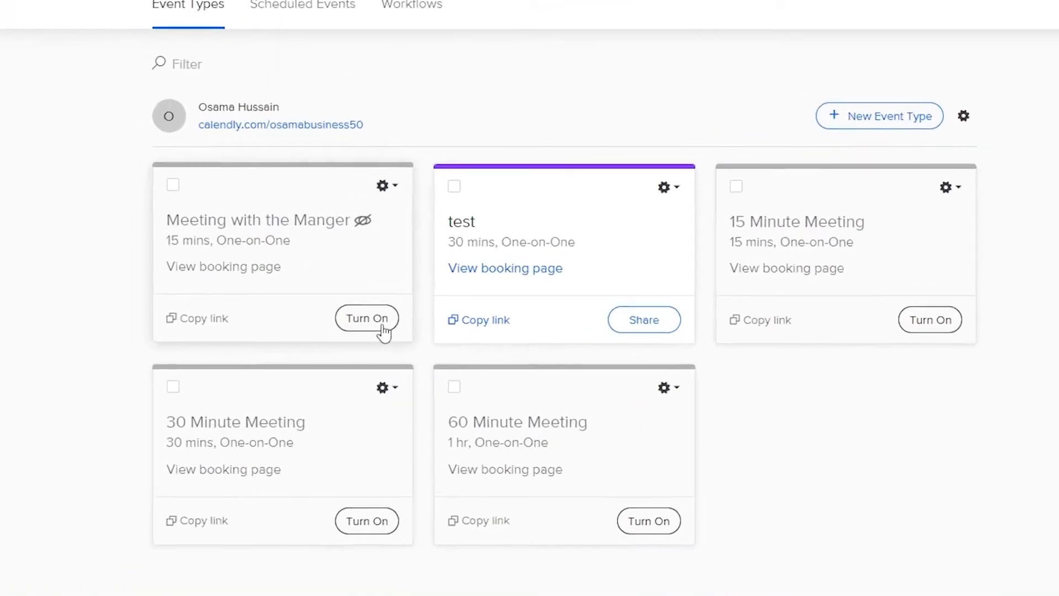
Try to turn on the Meeting with the Manger event type, declining the subscription upgrade
{"action": "left_click", "coordinate": [382, 328]}
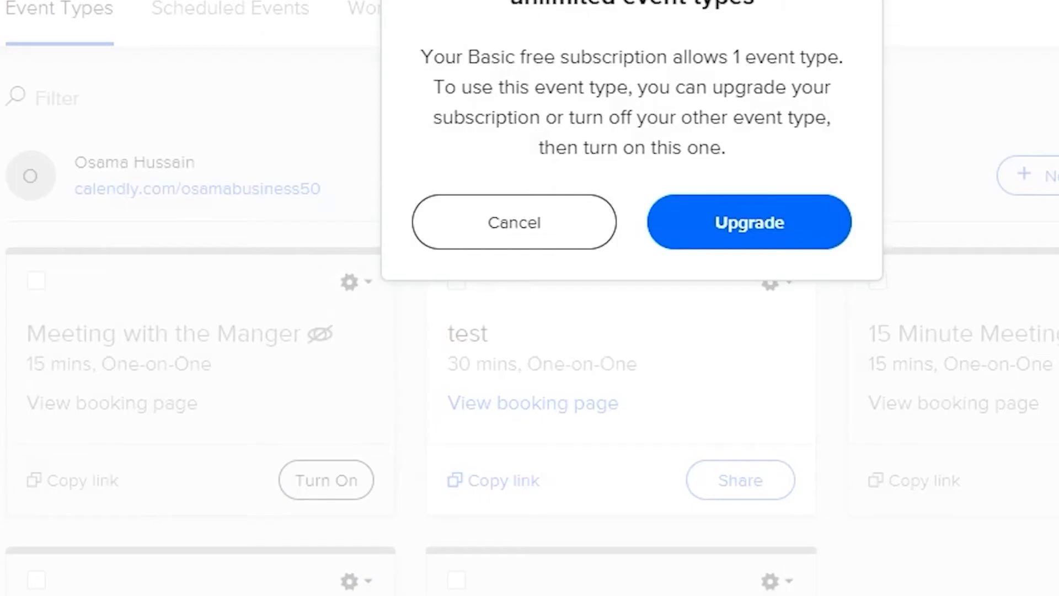
{"action": "left_click", "coordinate": [512, 223]}
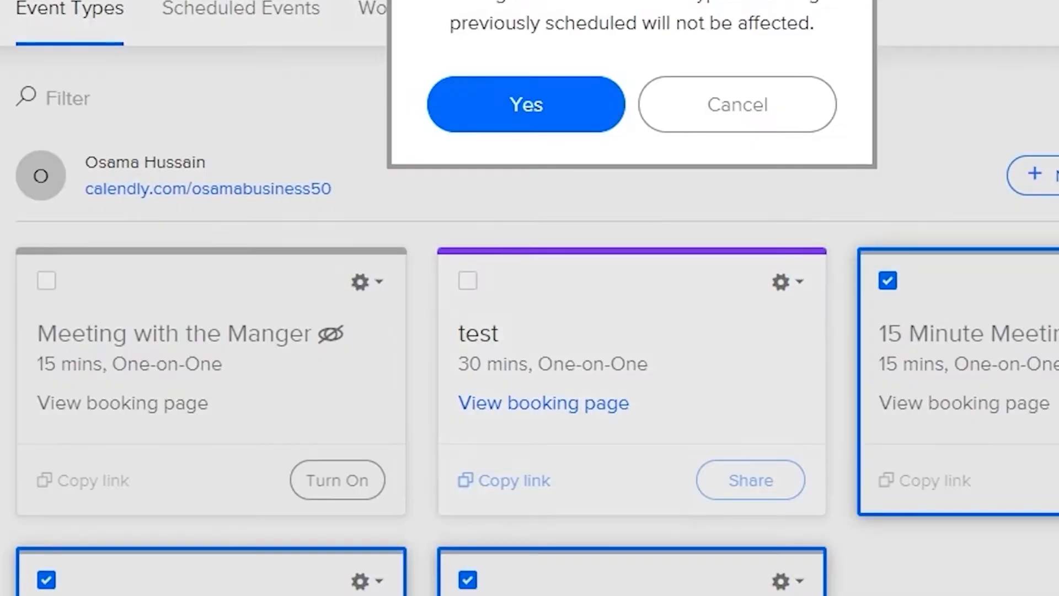
Delete the selected 15 Minute, 30 Minute and 60 Minute Meeting event types
{"action": "left_click", "coordinate": [527, 124]}
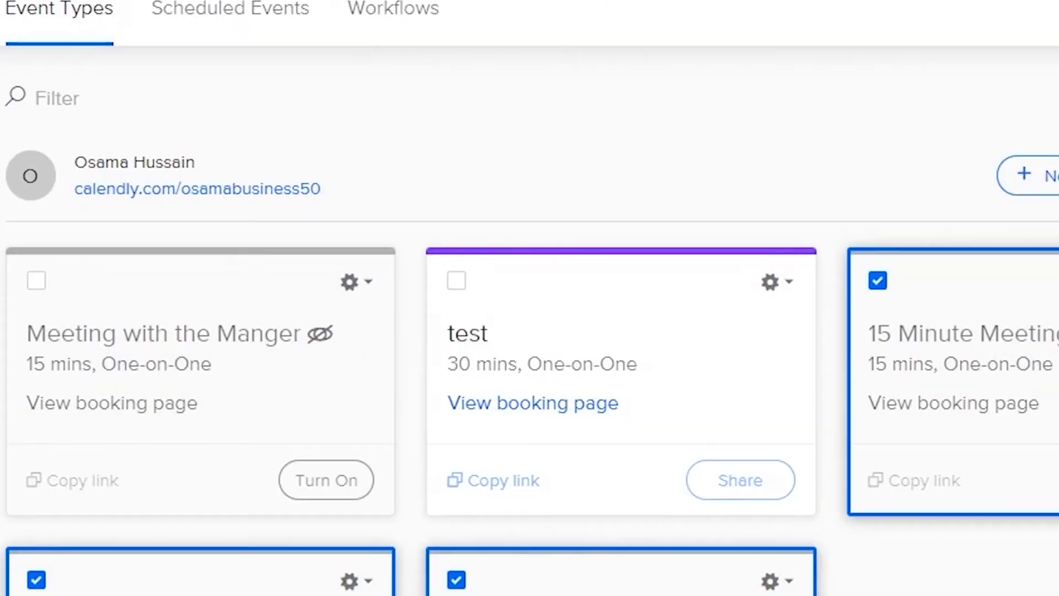
{"action": "left_click", "coordinate": [493, 243]}
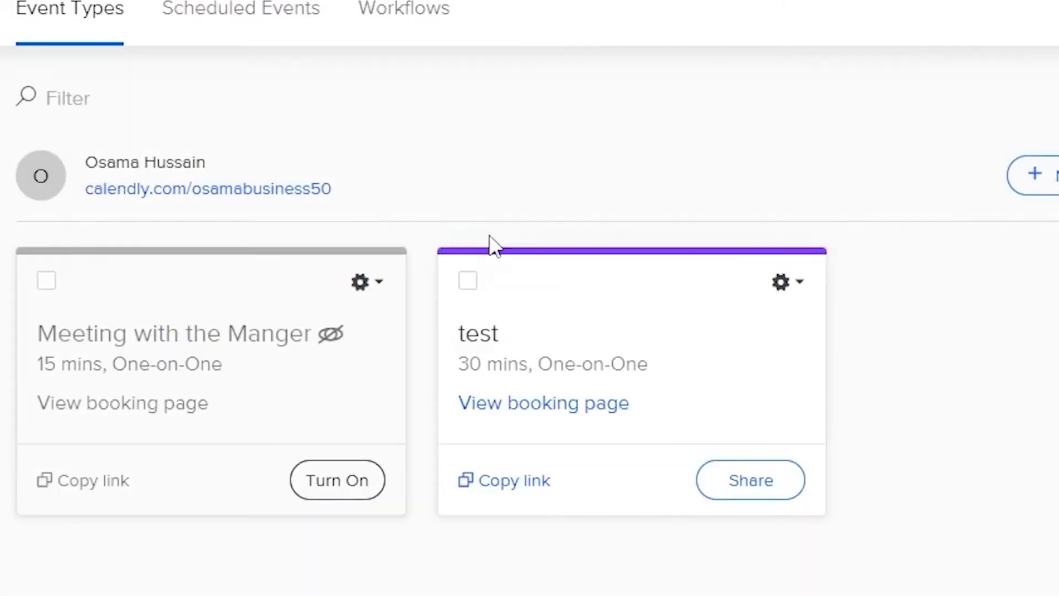